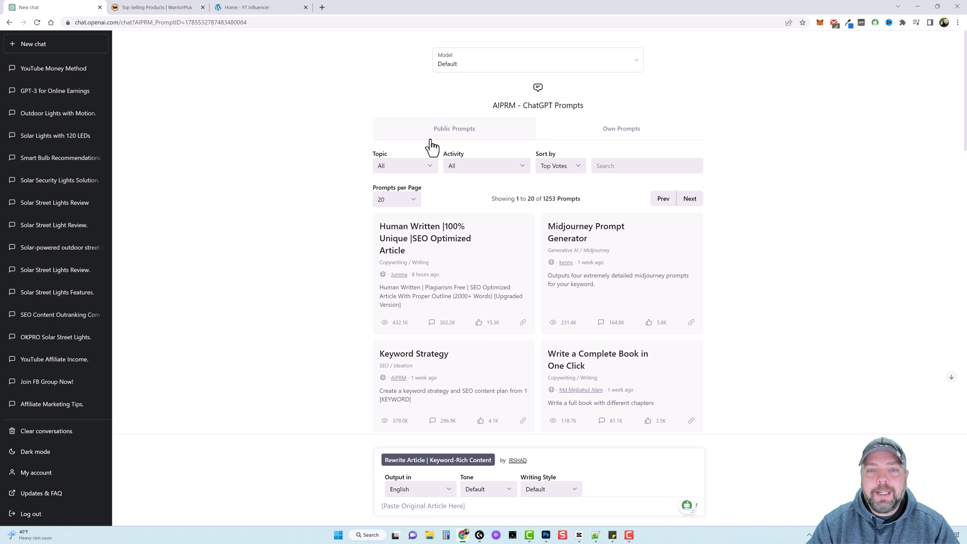
Highlight the AIPRM name and its 1253 prompt count in ChatGPT's prompt heading
drag(488, 107, 519, 107)
click(285, 182)
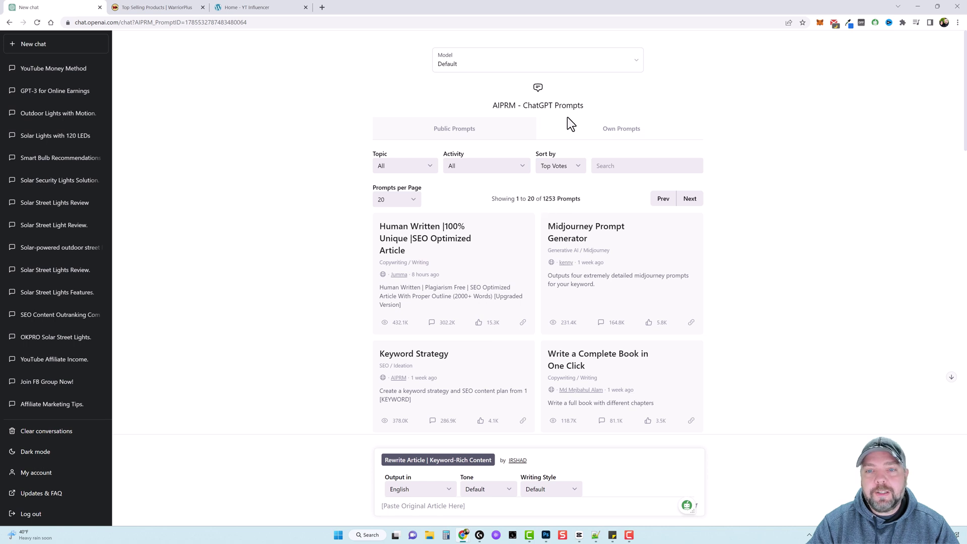
drag(543, 199, 554, 199)
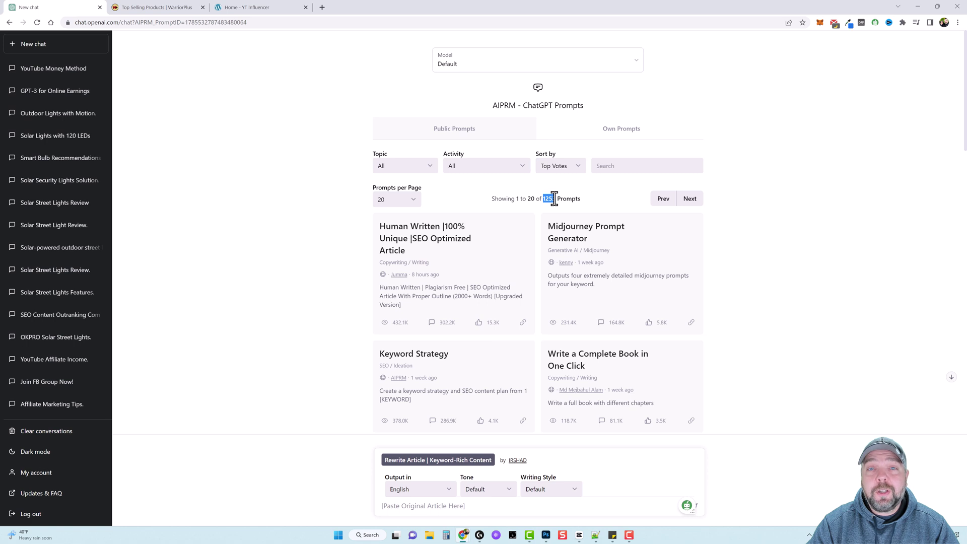
click(748, 286)
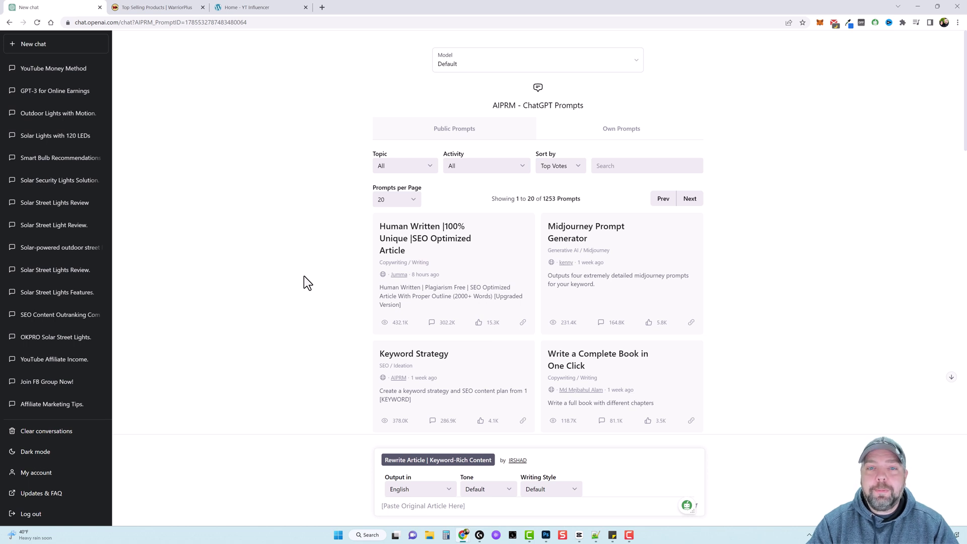
scroll(300, 335, down, 3)
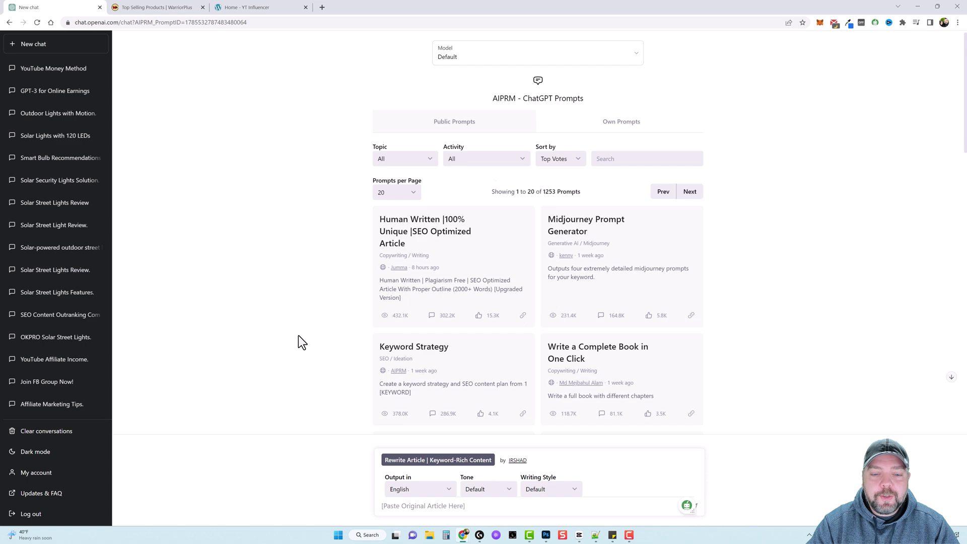
scroll(303, 340, up, 3)
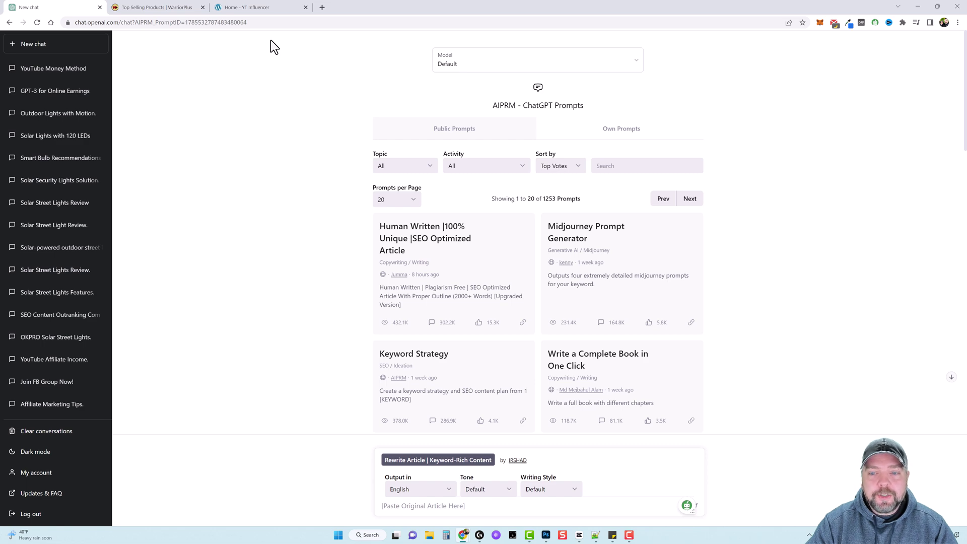
Glance at the YT Influencer site, then scroll through the ChatGPT Rewrite Article prompt
click(267, 10)
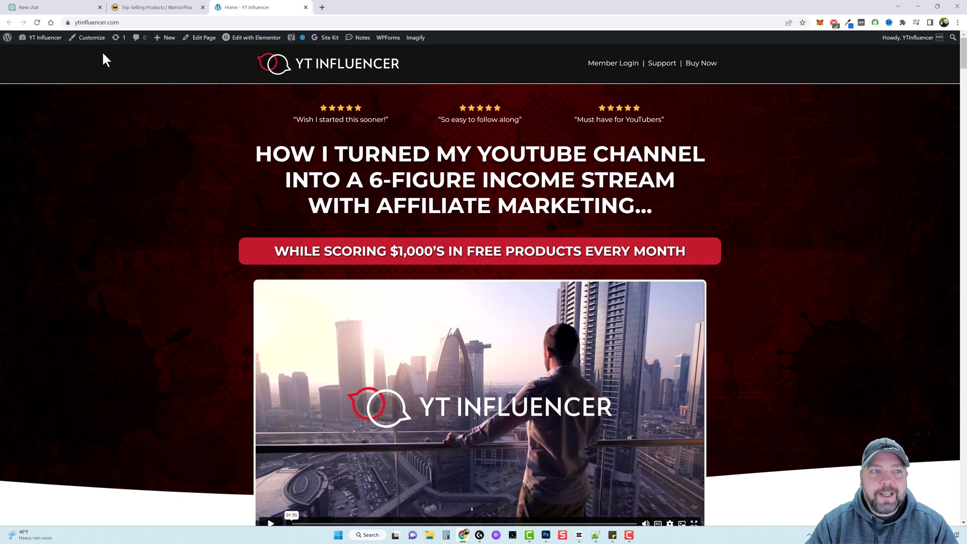
click(74, 9)
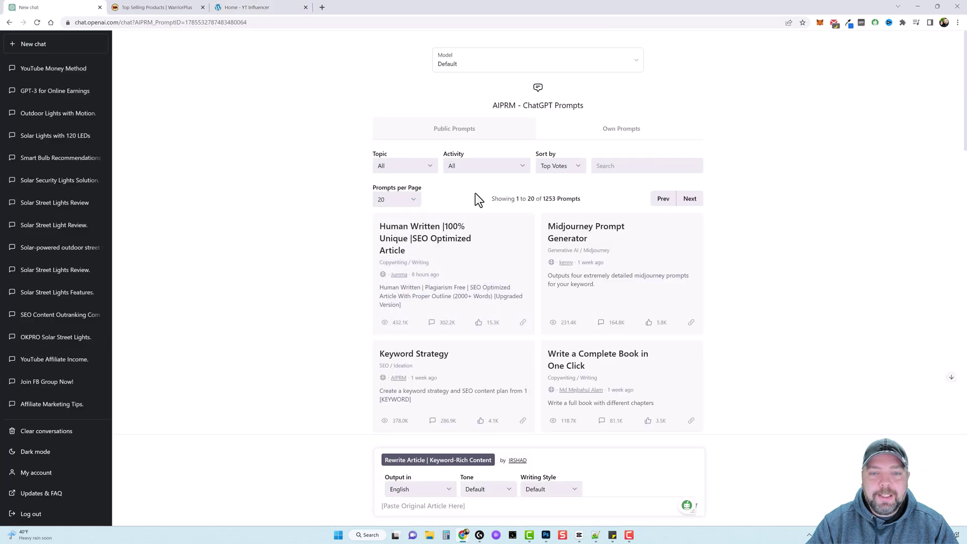
scroll(455, 283, down, 1)
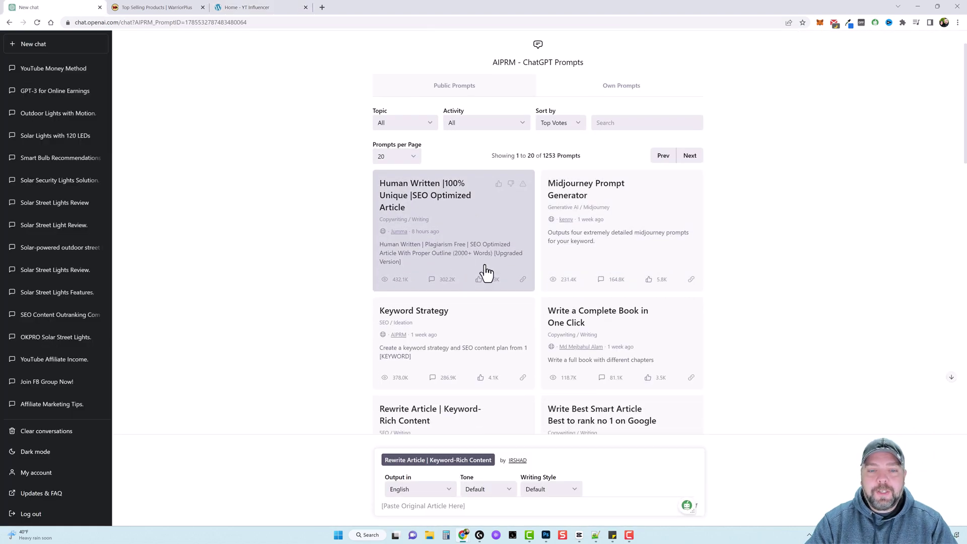
scroll(507, 270, down, 3)
scroll(508, 264, down, 2)
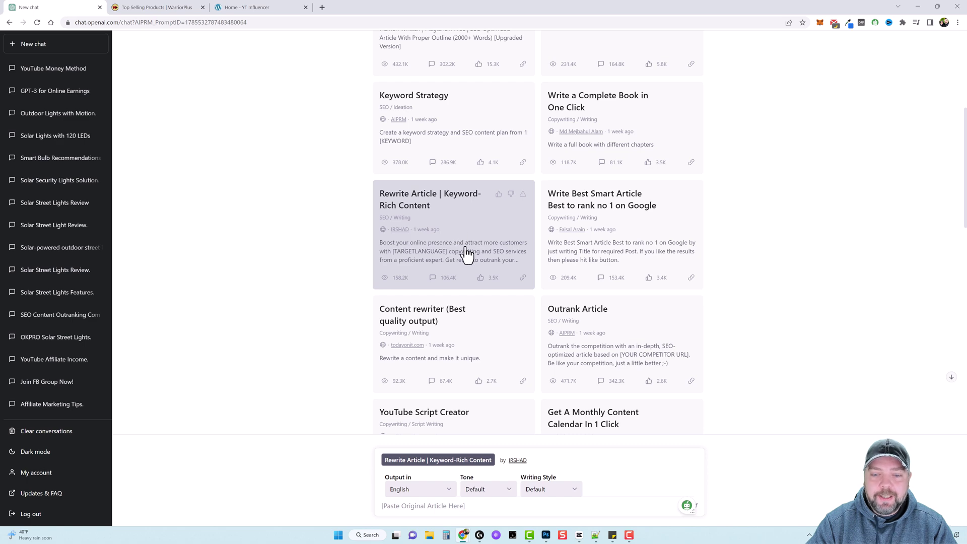
scroll(471, 254, down, 8)
scroll(476, 258, down, 2)
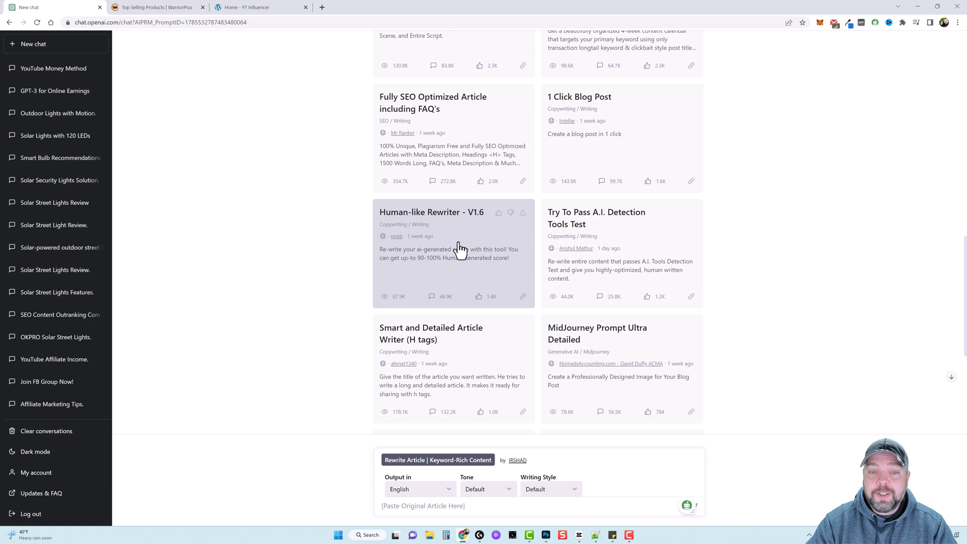
scroll(455, 251, up, 7)
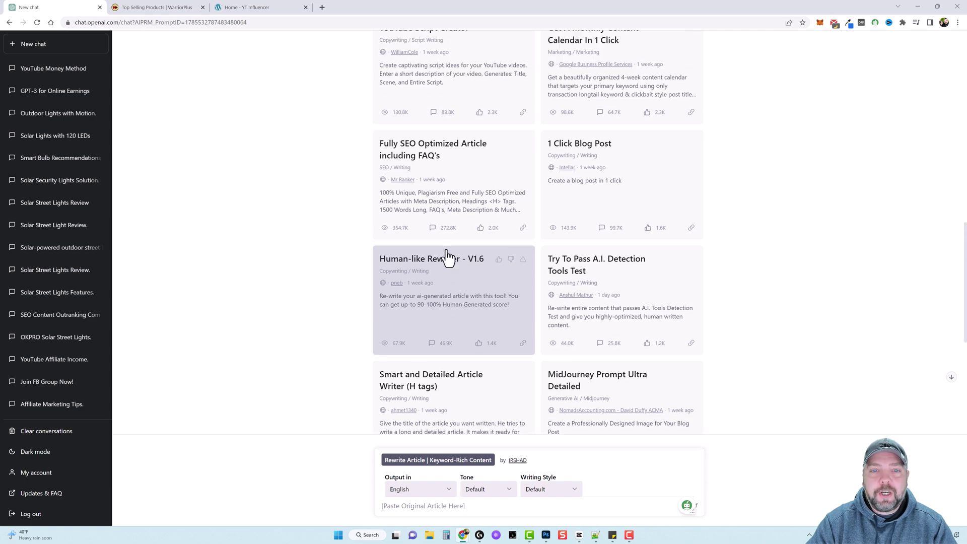
scroll(453, 247, up, 6)
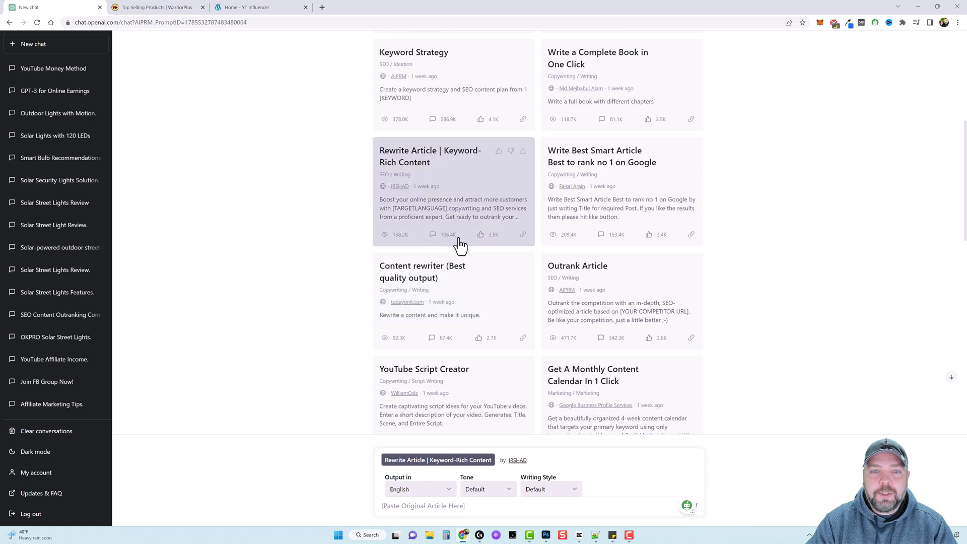
scroll(454, 184, down, 5)
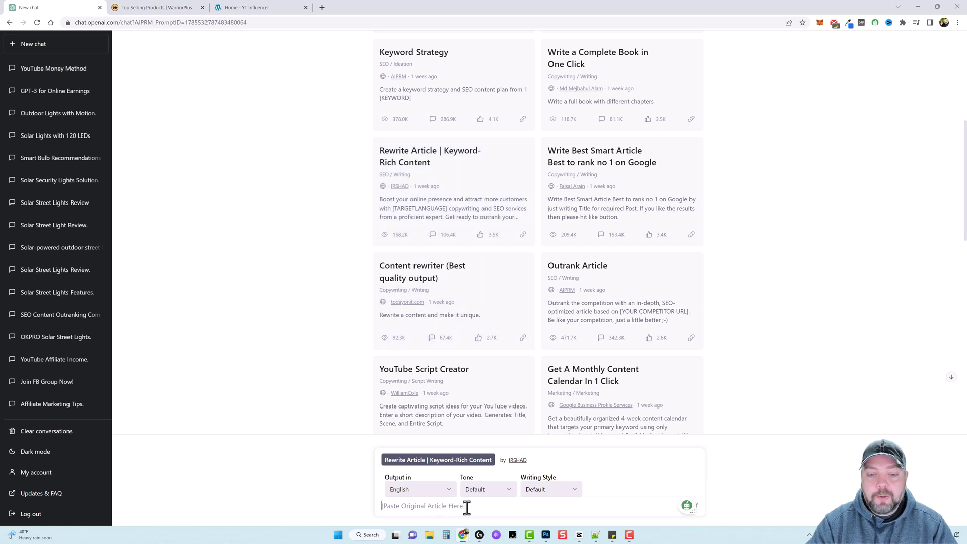
Copy the YT Influencer page text from the headline down to the Meet Your Training Coach section
click(237, 7)
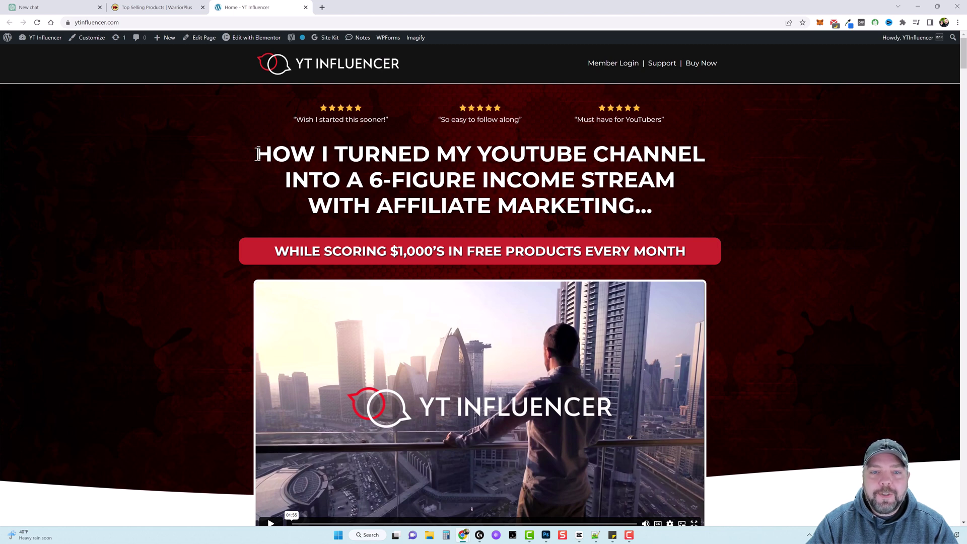
drag(257, 153, 458, 325)
click(306, 157)
drag(459, 506, 473, 266)
right_click(444, 232)
click(457, 240)
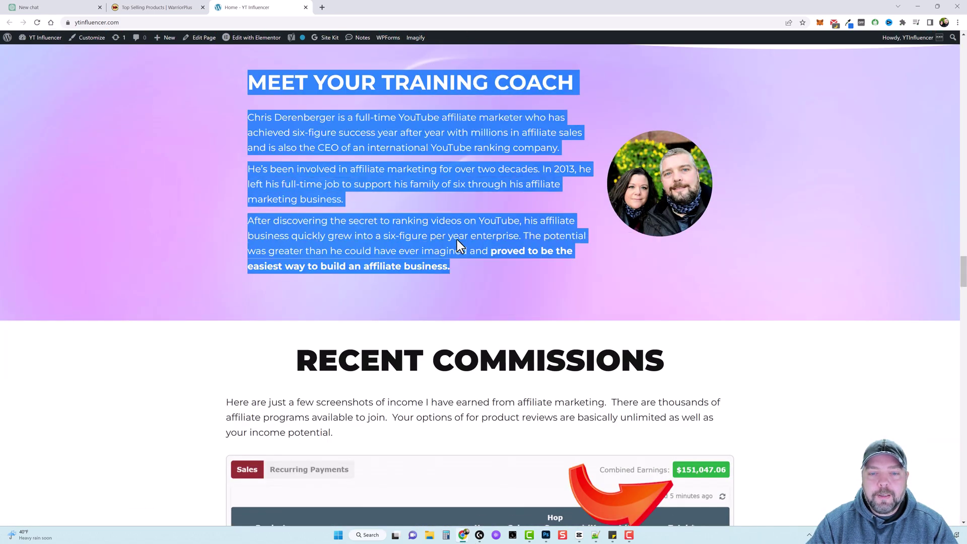
Paste the copied page text into ChatGPT's empty prompt box
click(56, 7)
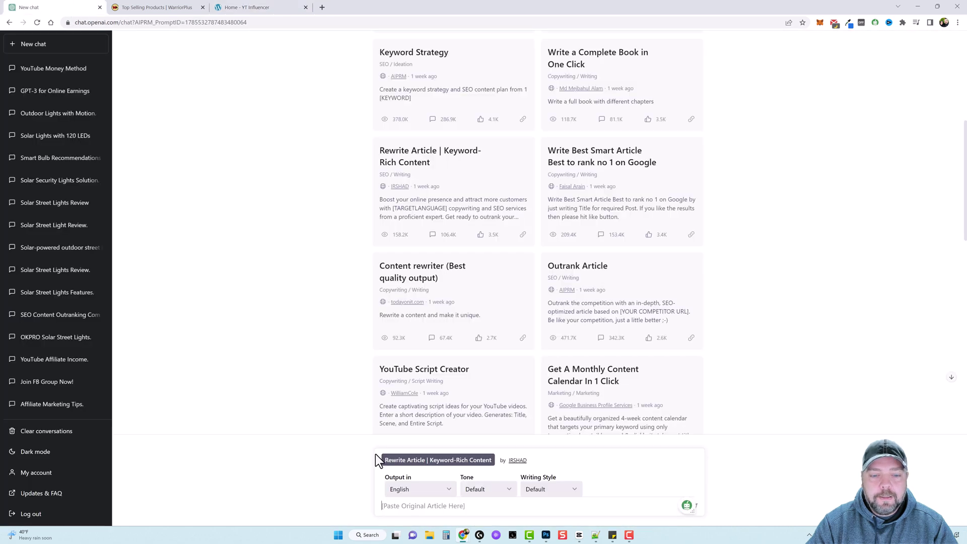
right_click(414, 503)
click(439, 434)
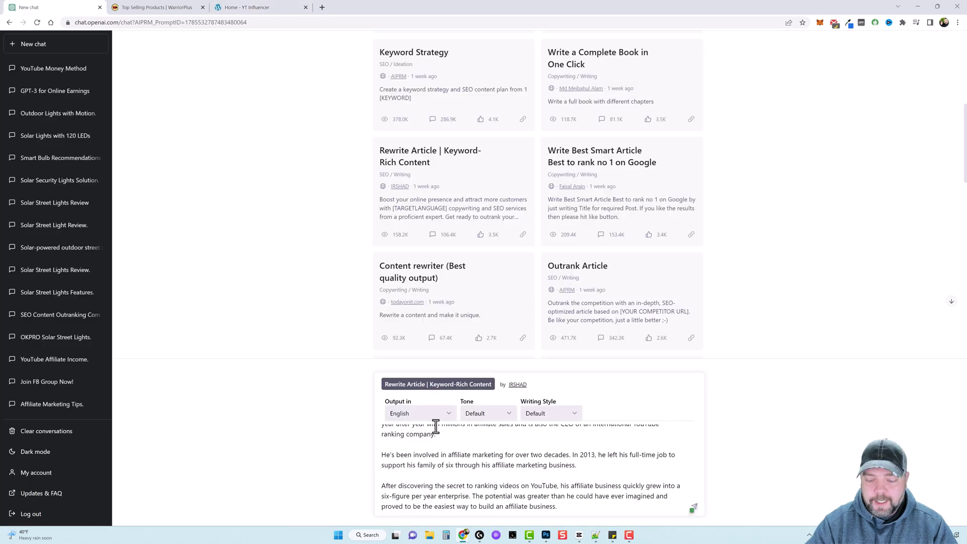
Submit the pasted text and review the rewritten article's Getting Started and Setting Up sections
key(Return)
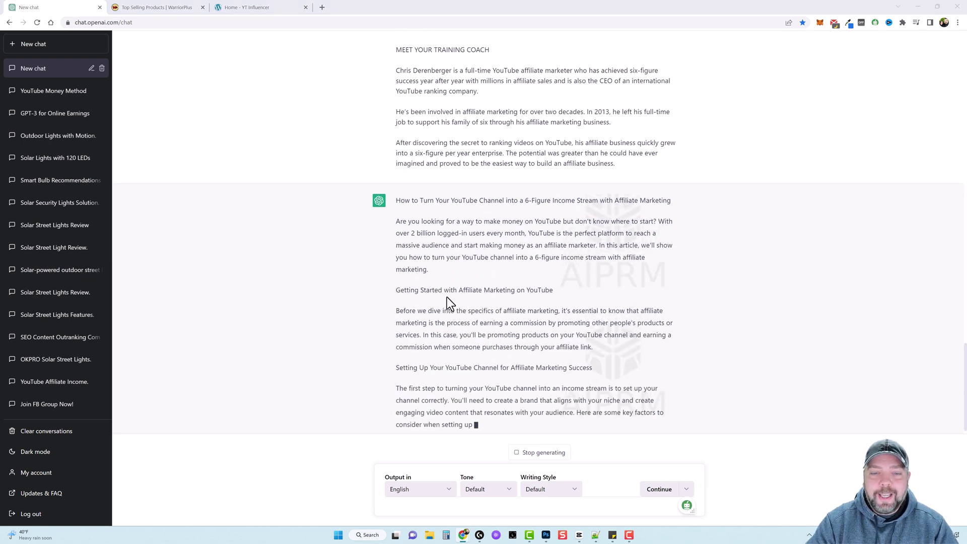
drag(395, 261, 475, 255)
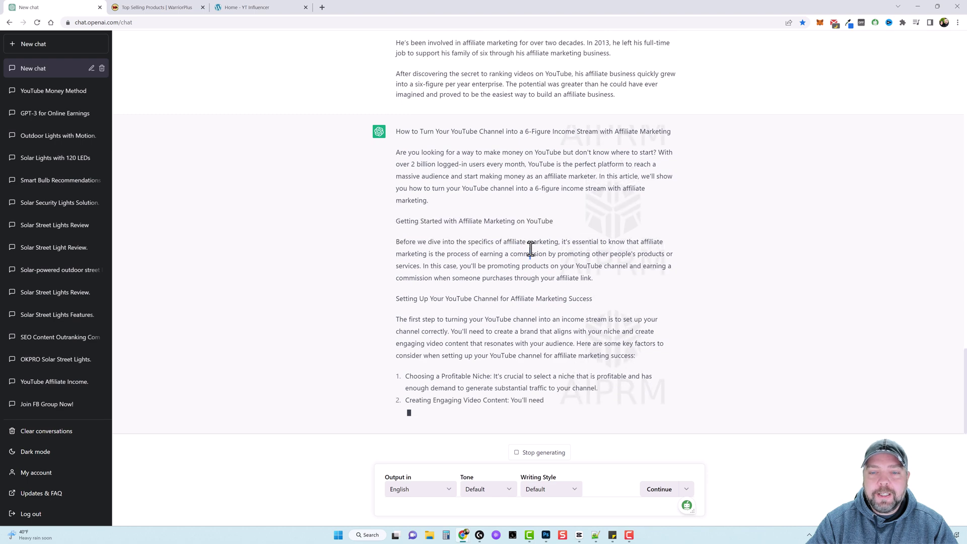
scroll(546, 255, up, 2)
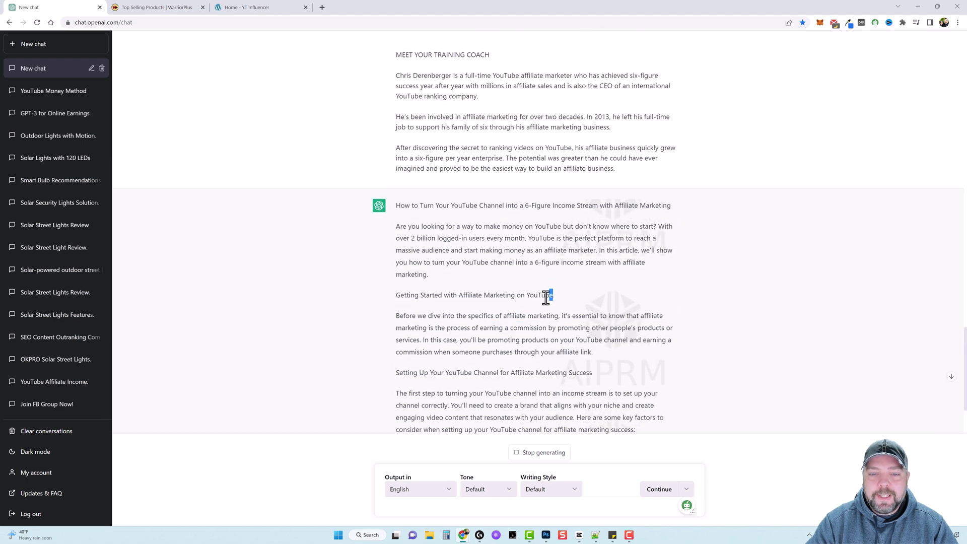
drag(547, 297, 398, 297)
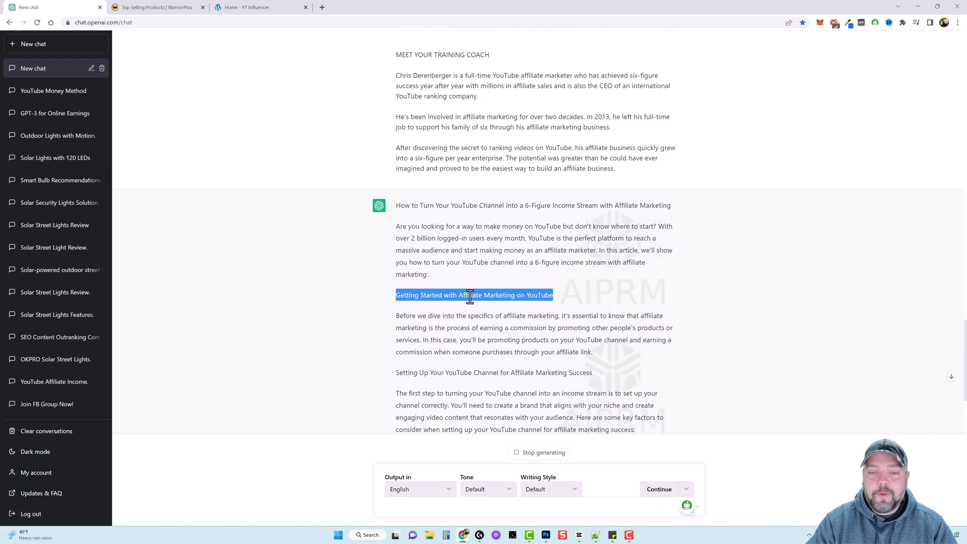
drag(592, 372, 395, 373)
scroll(483, 327, down, 4)
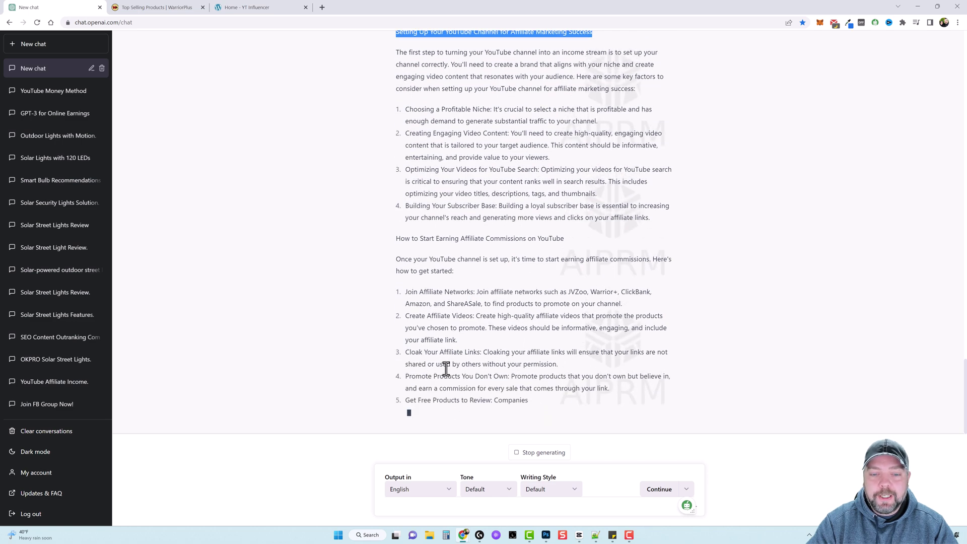
scroll(488, 386, up, 10)
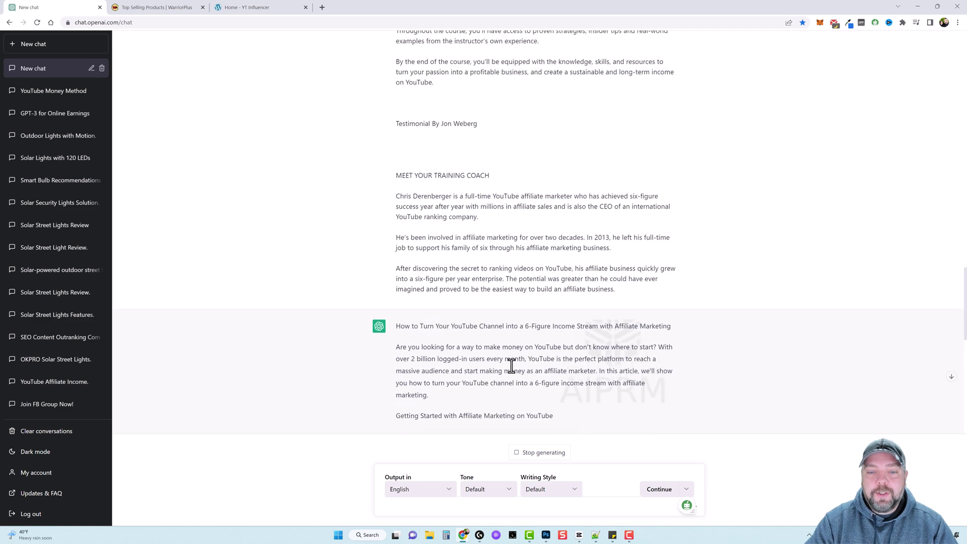
scroll(511, 367, down, 3)
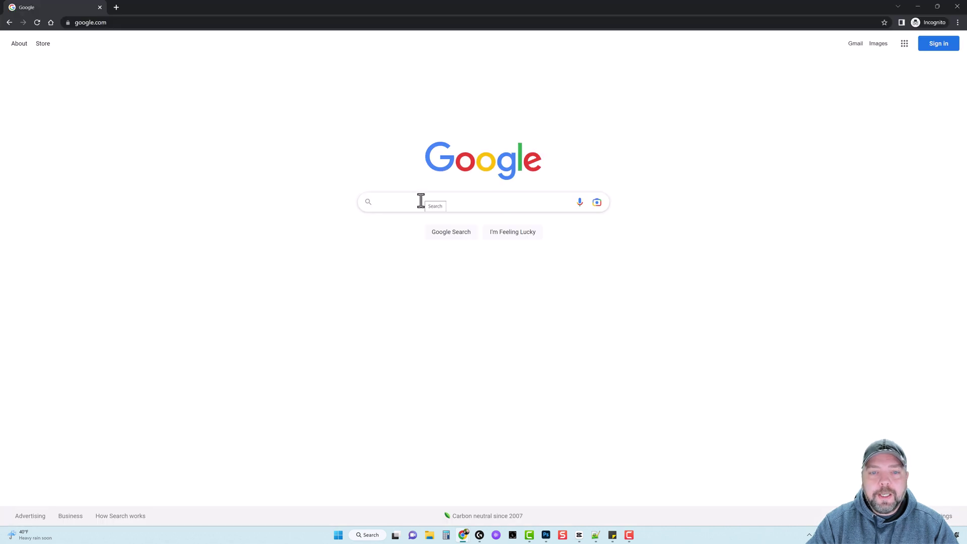
Search Google for 'instakeywords review'
click(423, 201)
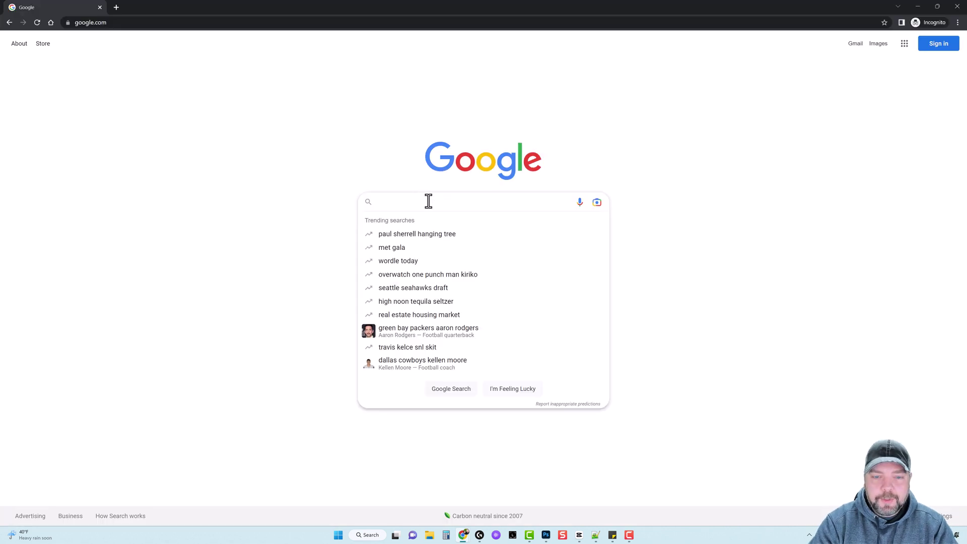
text(instakey)
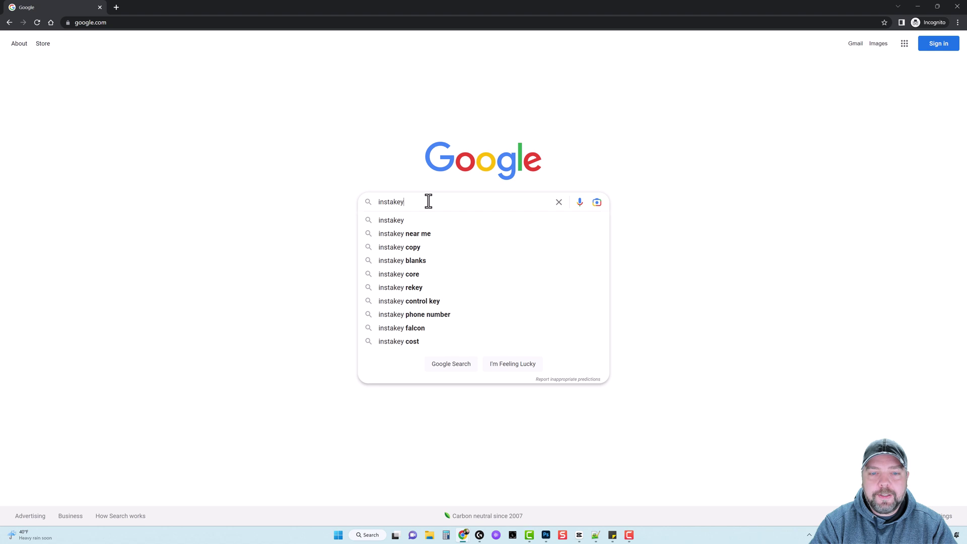
text(word)
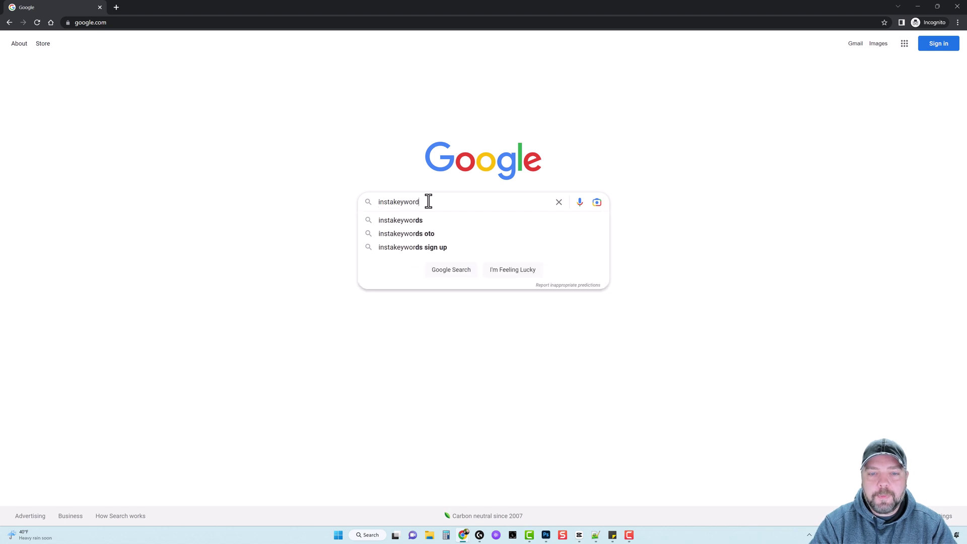
text(s review)
key(Return)
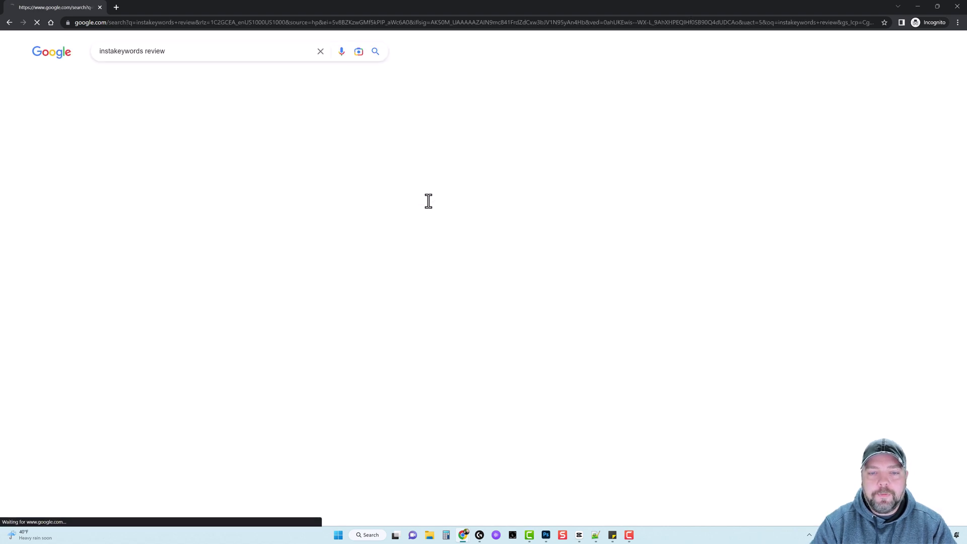
Look through the results and open the VidSociety InstaKeywords review page
scroll(290, 276, down, 2)
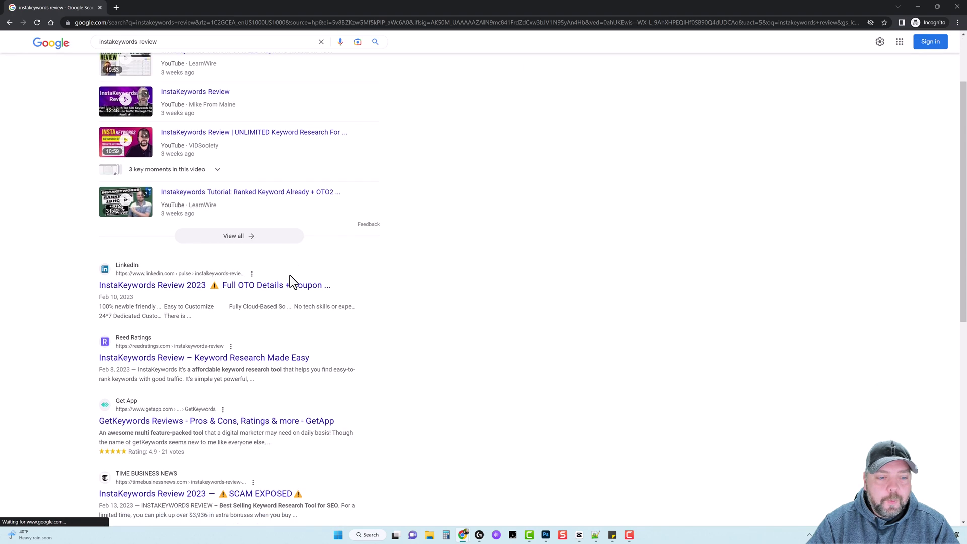
scroll(289, 275, down, 4)
scroll(196, 235, down, 3)
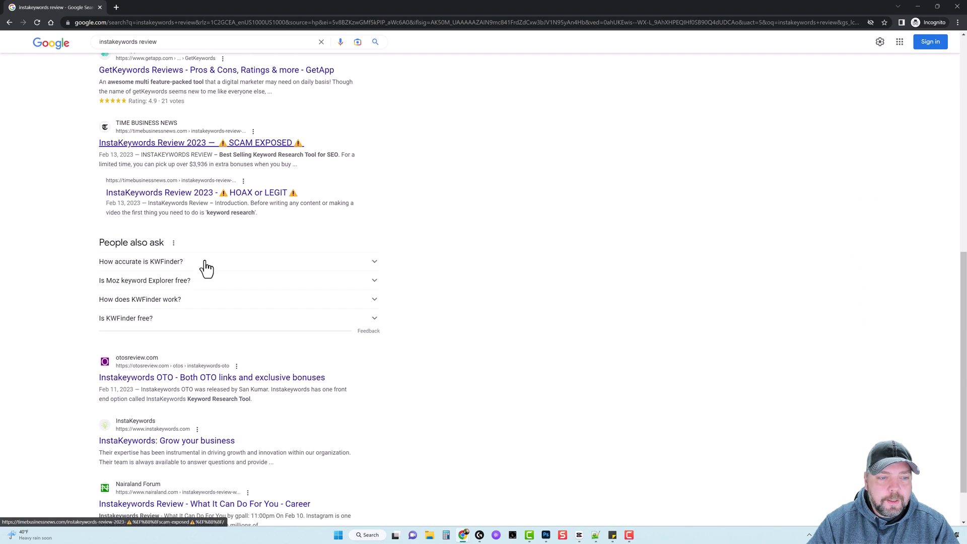
scroll(207, 263, down, 4)
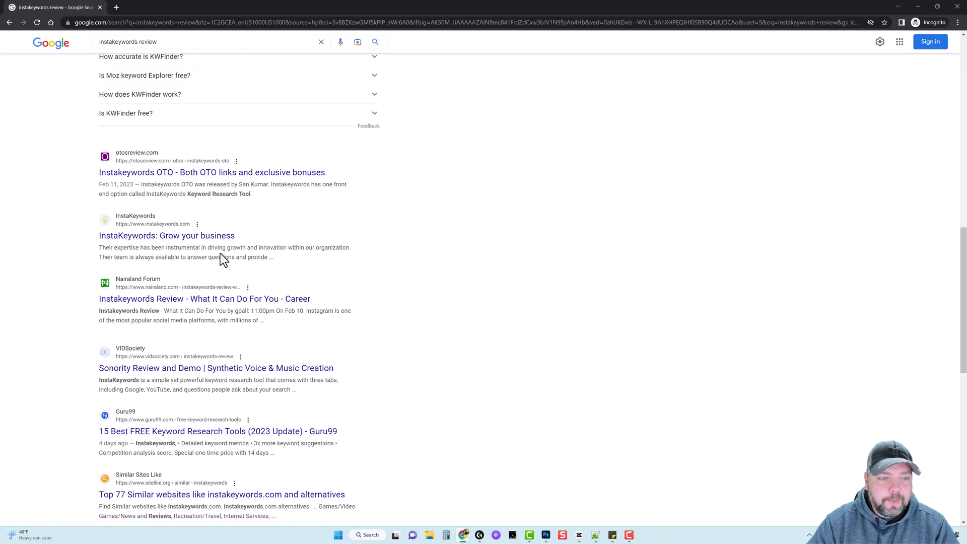
scroll(220, 253, down, 3)
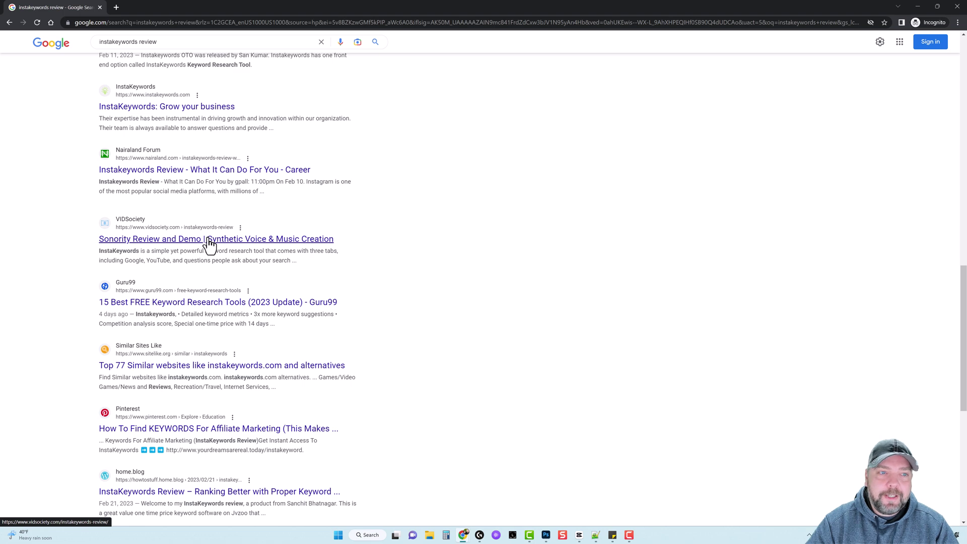
scroll(212, 251, up, 10)
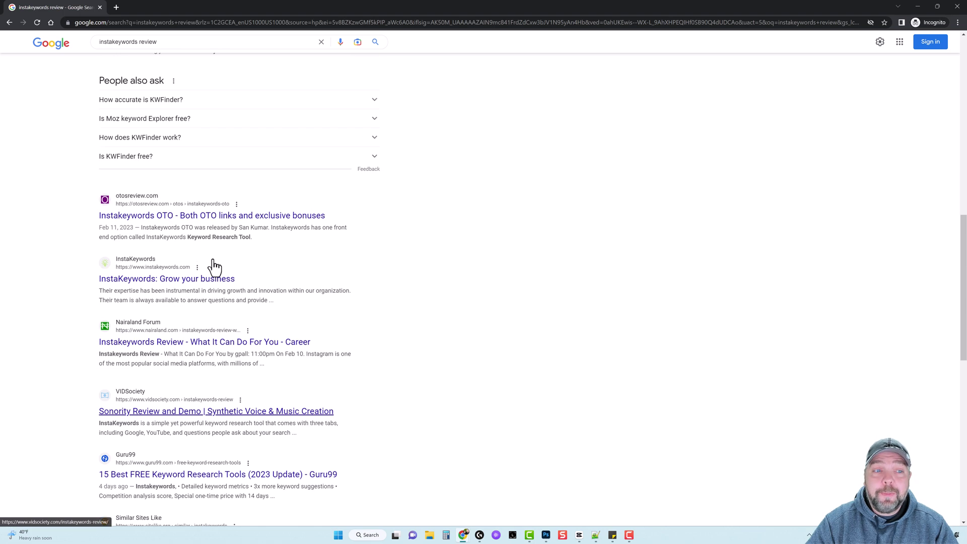
scroll(211, 302, up, 1)
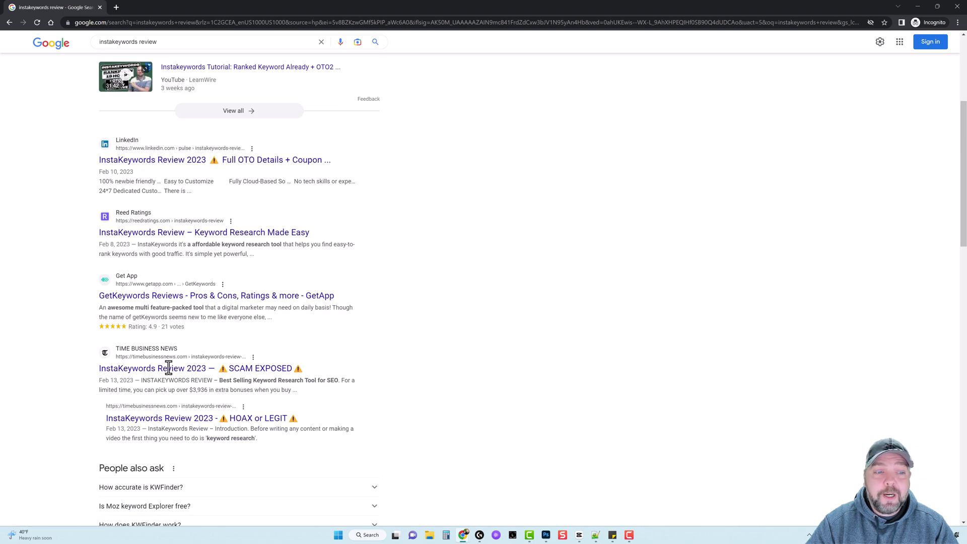
scroll(176, 374, down, 1)
scroll(183, 373, down, 14)
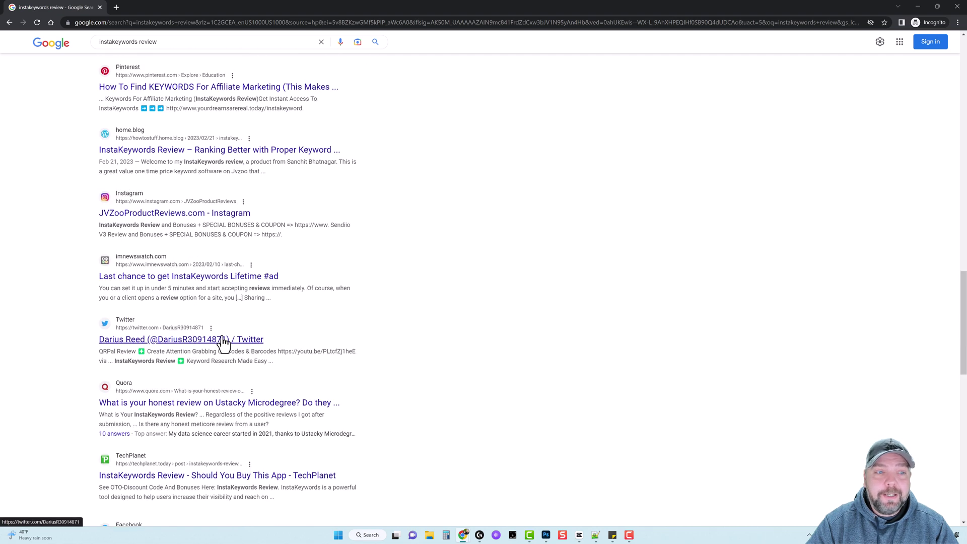
scroll(223, 344, up, 3)
scroll(221, 323, up, 2)
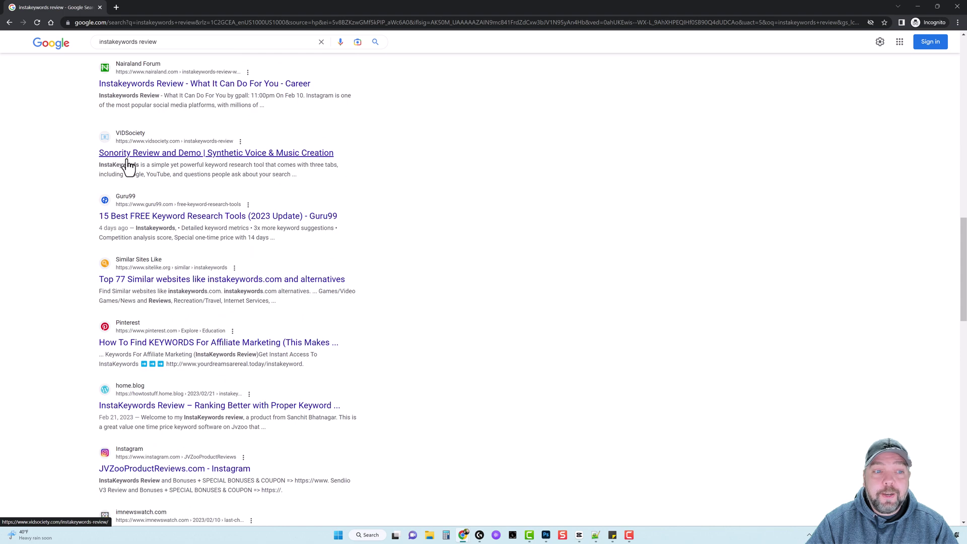
click(233, 153)
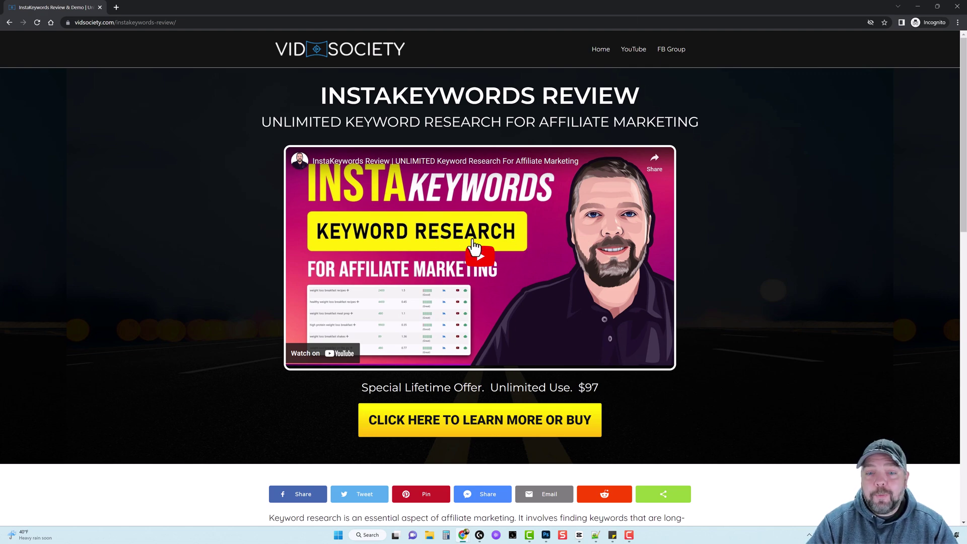
Scroll through the VidSociety InstaKeywords review and back up, then minimize the incognito window
scroll(300, 348, down, 5)
scroll(301, 349, down, 3)
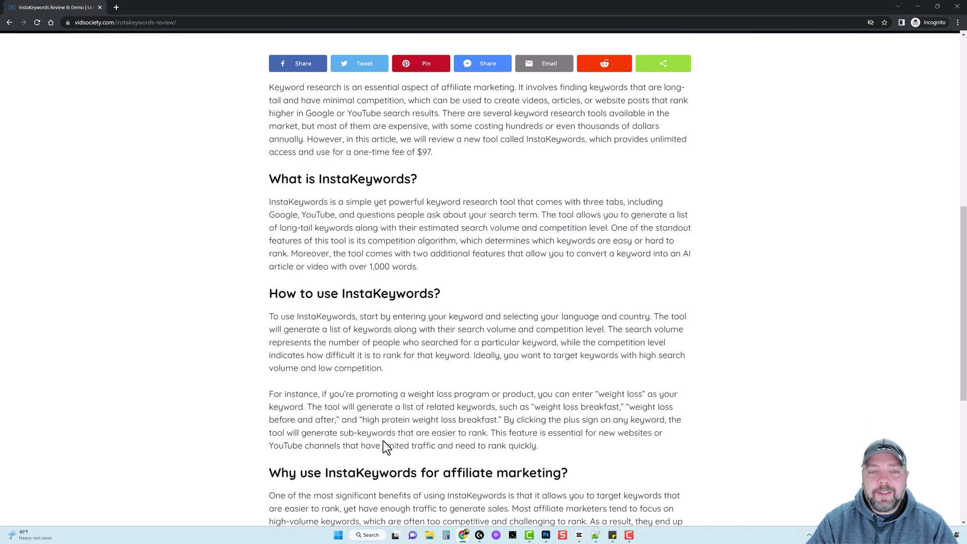
scroll(383, 441, down, 6)
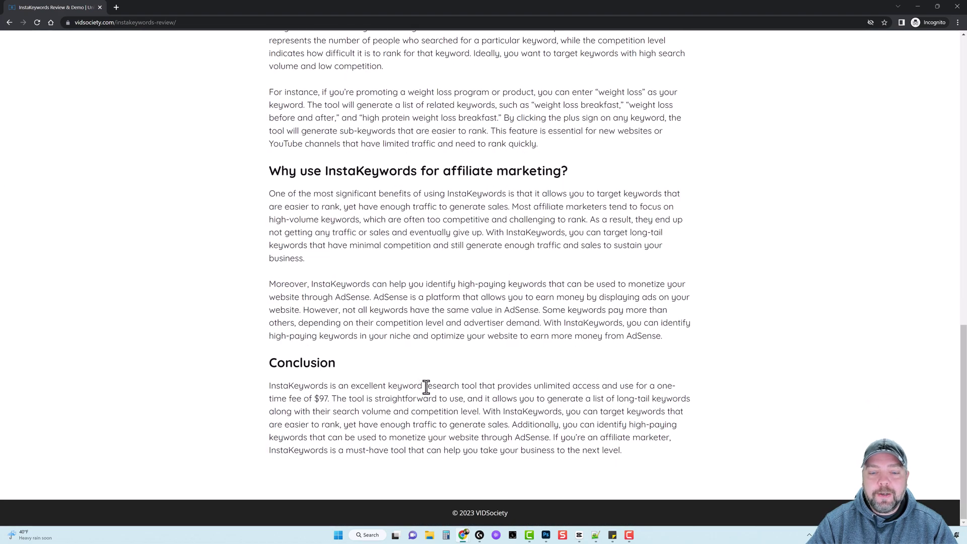
scroll(425, 387, up, 4)
scroll(427, 391, up, 2)
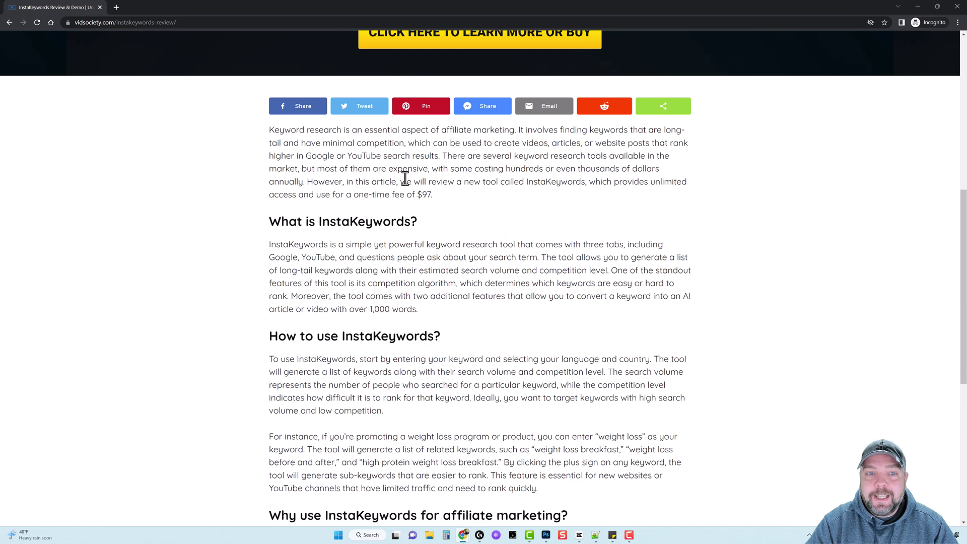
scroll(402, 344, down, 3)
scroll(409, 348, down, 3)
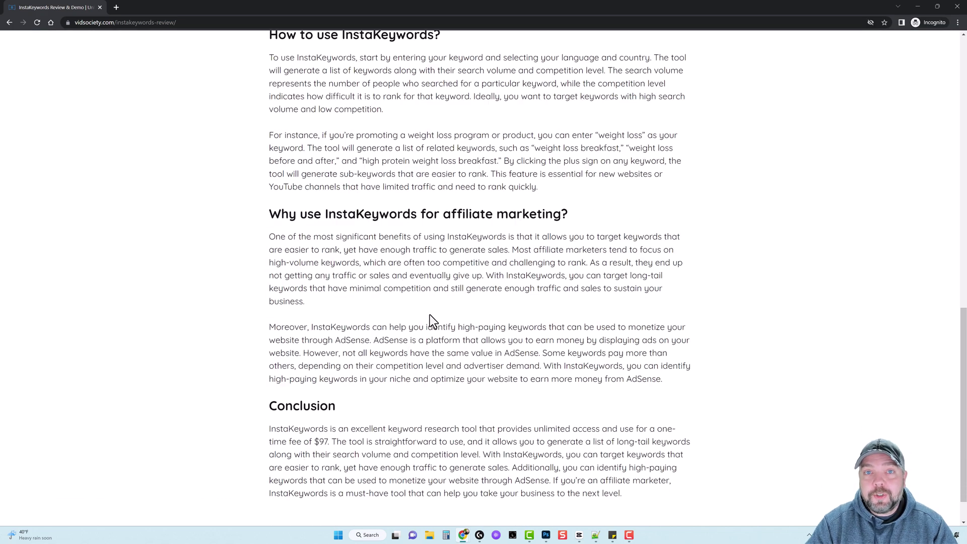
scroll(428, 345, up, 2)
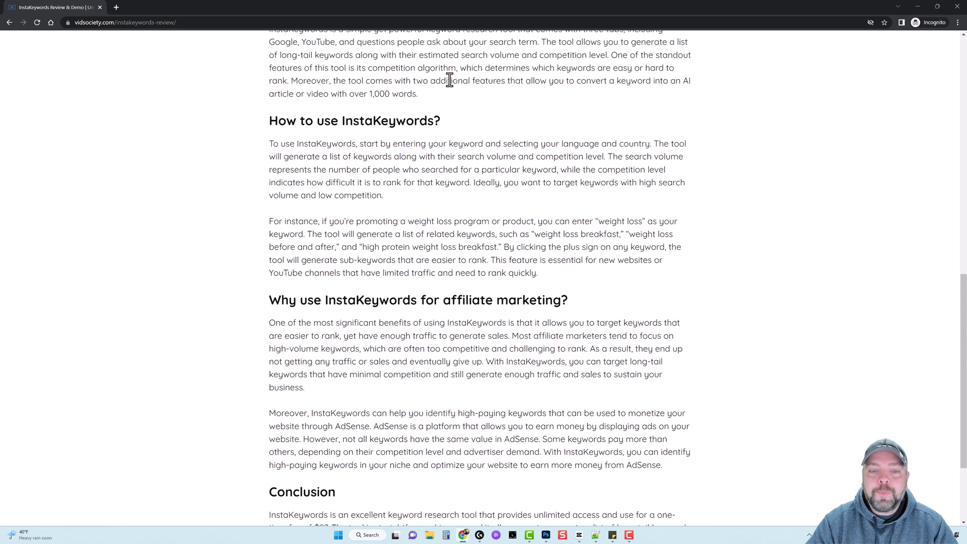
scroll(440, 375, up, 12)
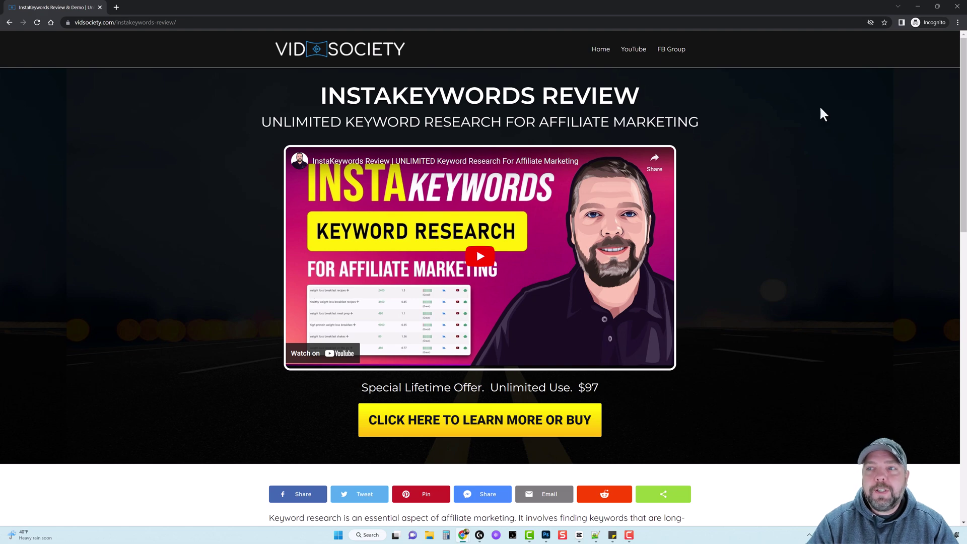
click(917, 6)
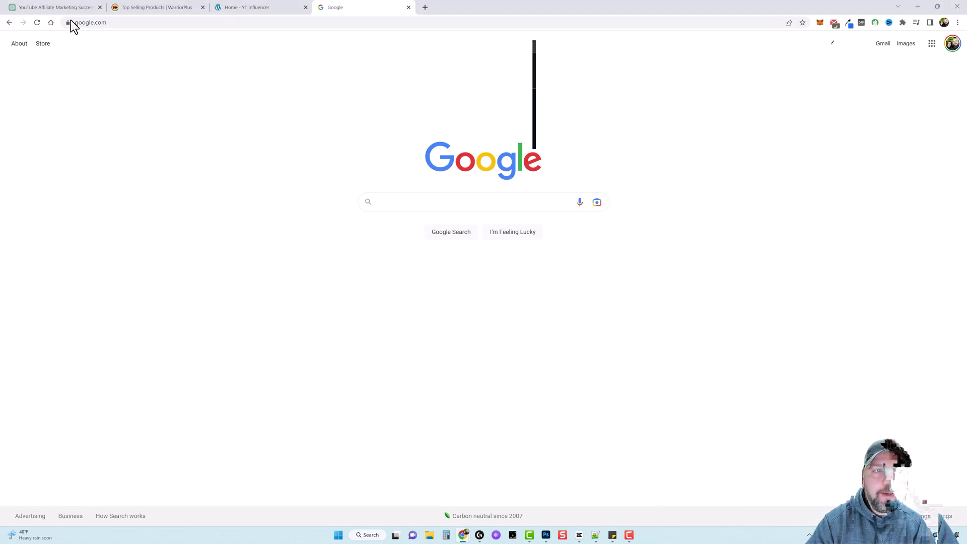
Return to ChatGPT, clear the stray selection and scroll up to the article's title
click(55, 7)
drag(395, 135, 520, 358)
scroll(610, 352, down, 5)
scroll(529, 337, up, 4)
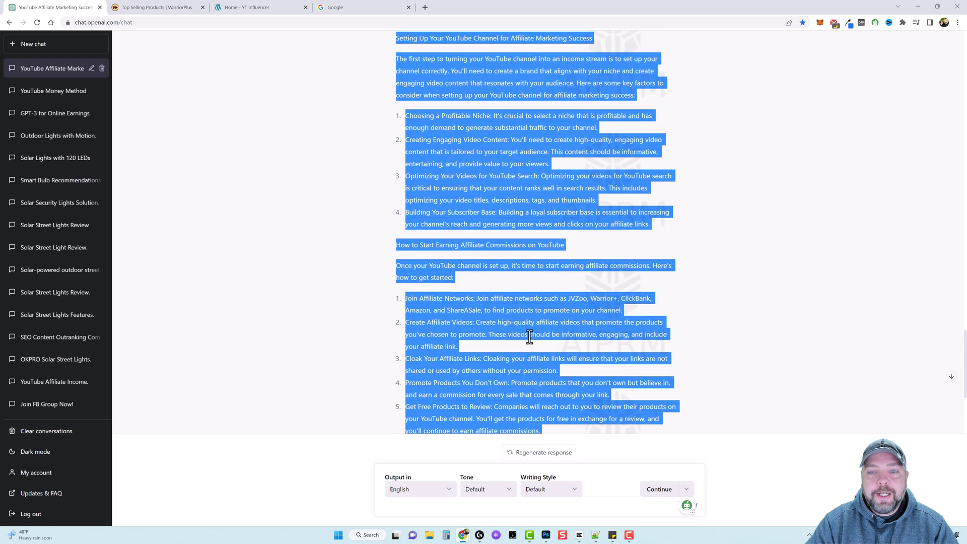
click(529, 337)
scroll(535, 297, up, 4)
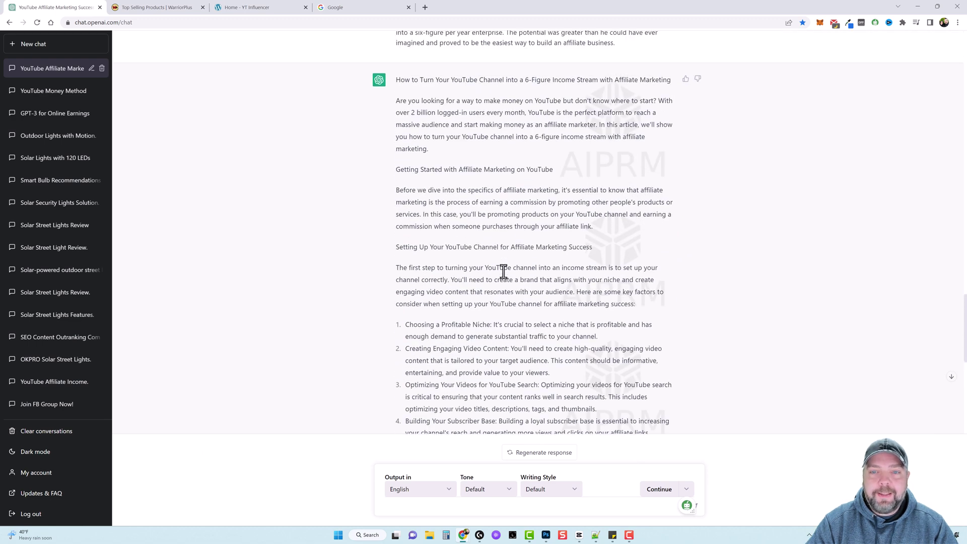
scroll(559, 238, up, 1)
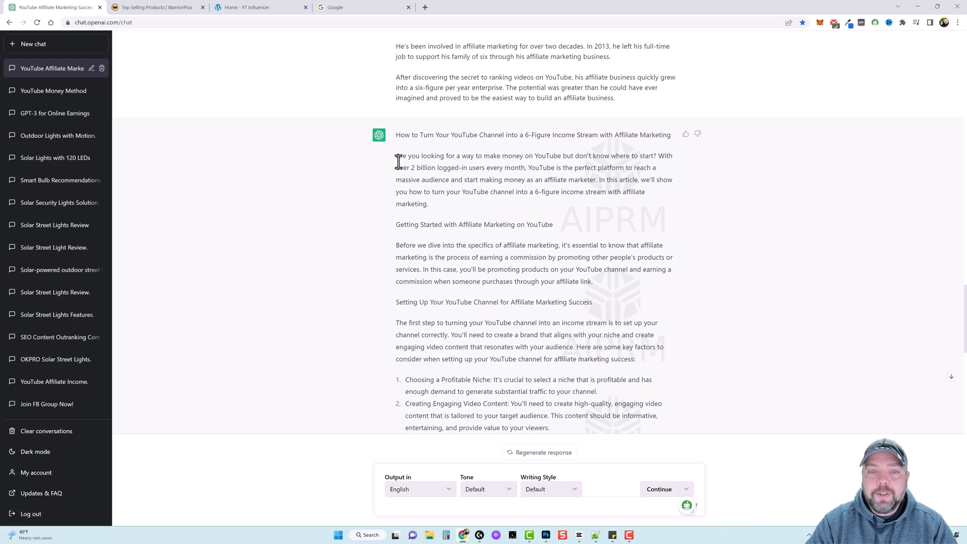
Select the article from its opening question through 'affiliate marketing success:', then go to Pictory
drag(396, 159, 582, 377)
scroll(582, 376, up, 6)
click(490, 212)
scroll(453, 181, up, 1)
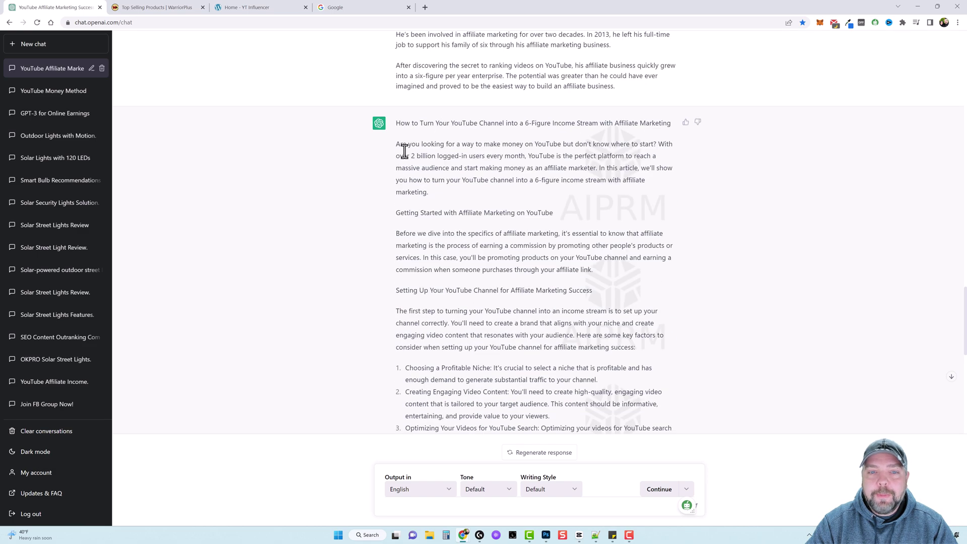
drag(398, 147, 636, 349)
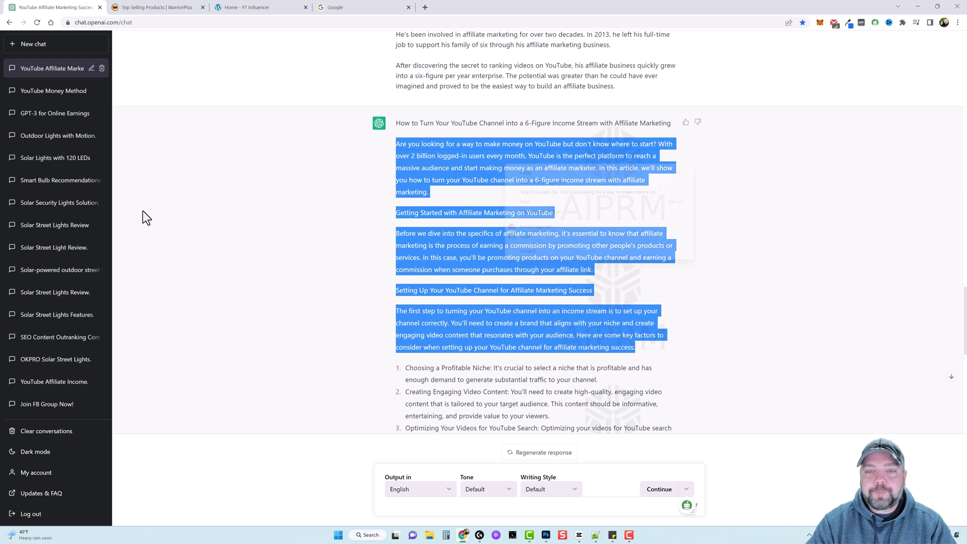
key(ctrl+4)
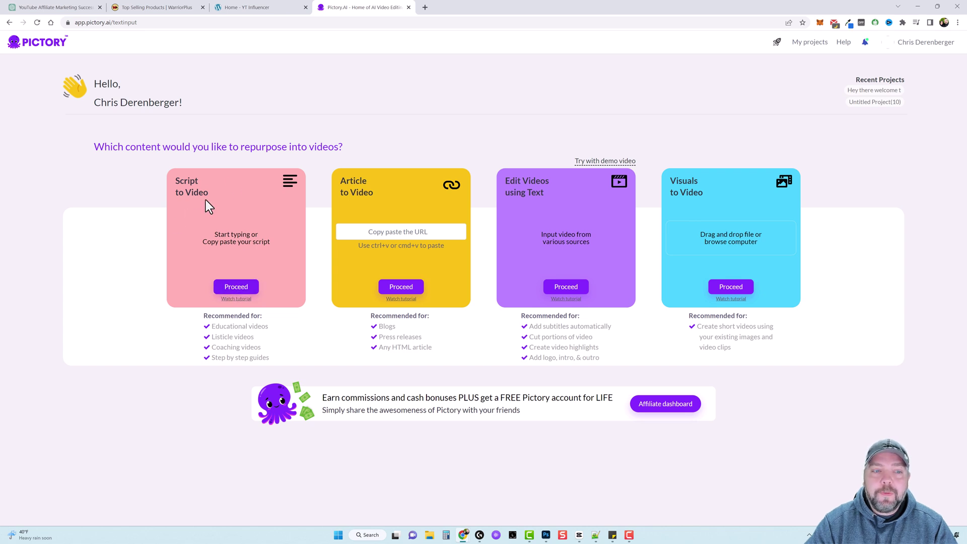
Start a Script to Video project with the copied article pasted as its script
click(235, 288)
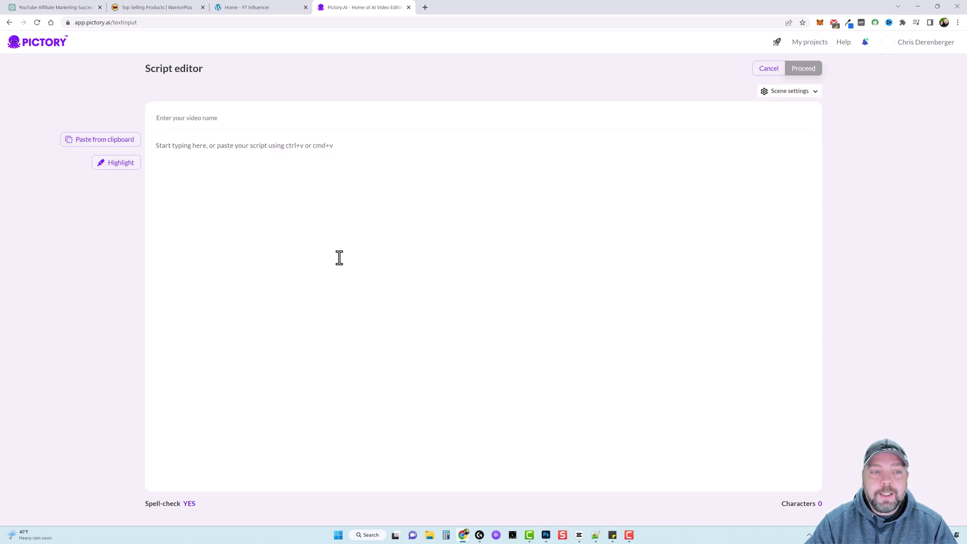
click(259, 161)
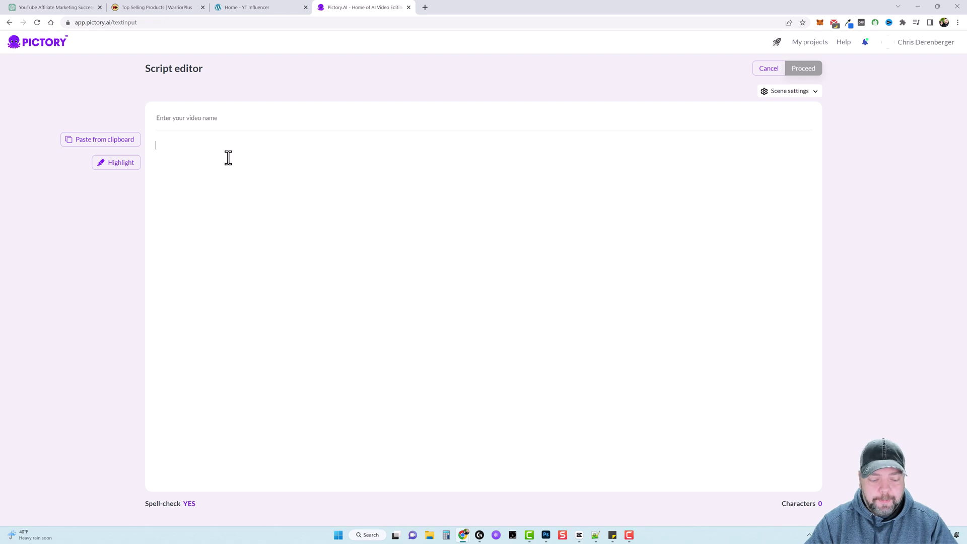
key(ctrl+v)
Generate the storyboard with the Lemon template in 16:9, then switch to the review tab
click(803, 68)
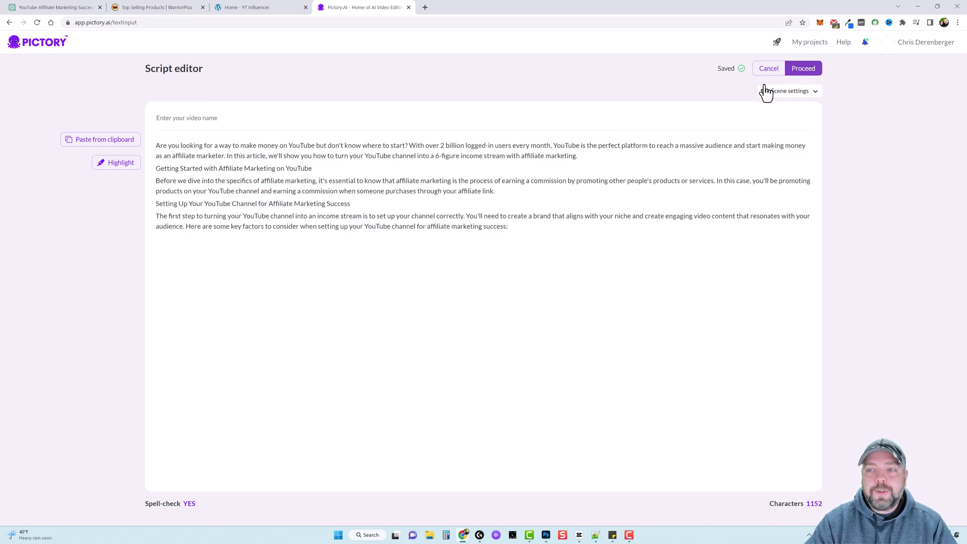
mouse_move(77, 200)
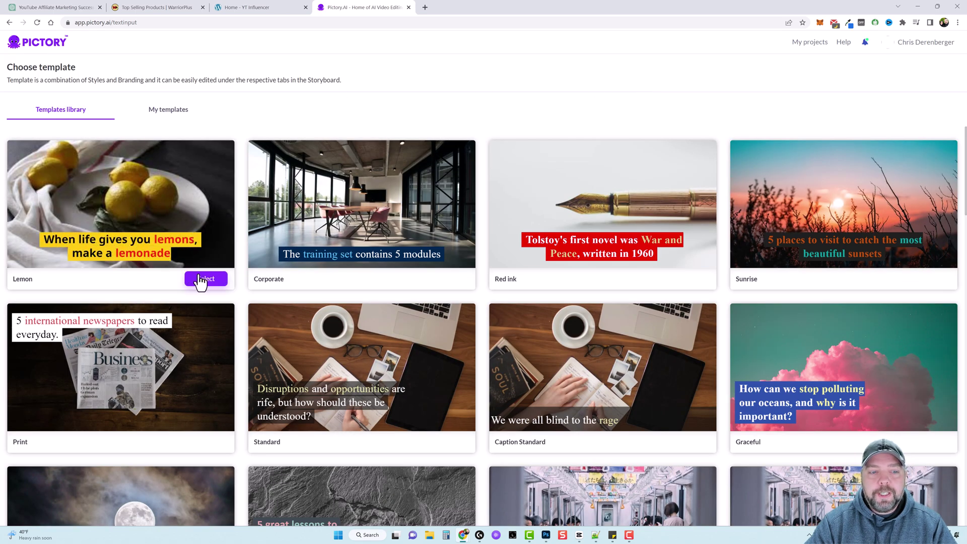
click(214, 281)
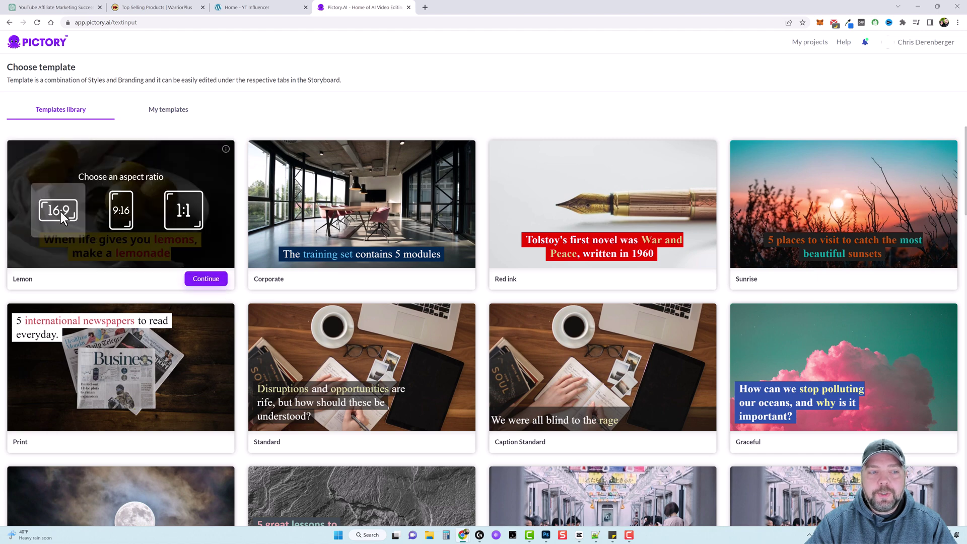
click(206, 281)
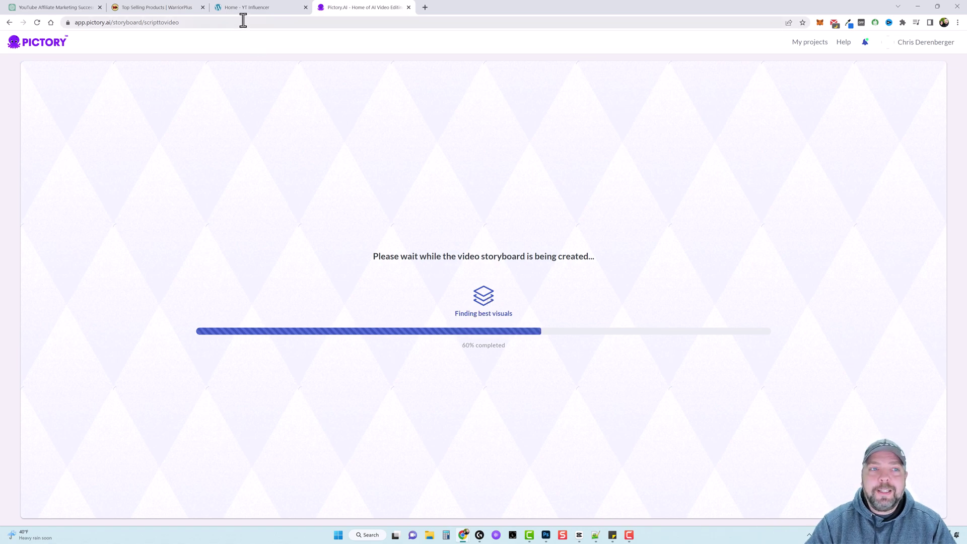
click(249, 7)
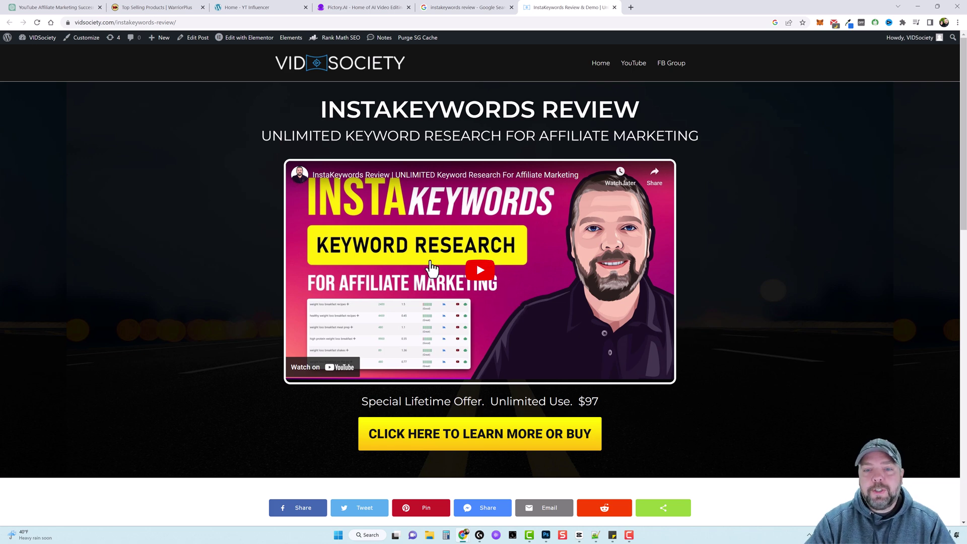
Scroll through the VidSociety InstaKeywords review page, then return to the Pictory storyboard
scroll(409, 233, down, 13)
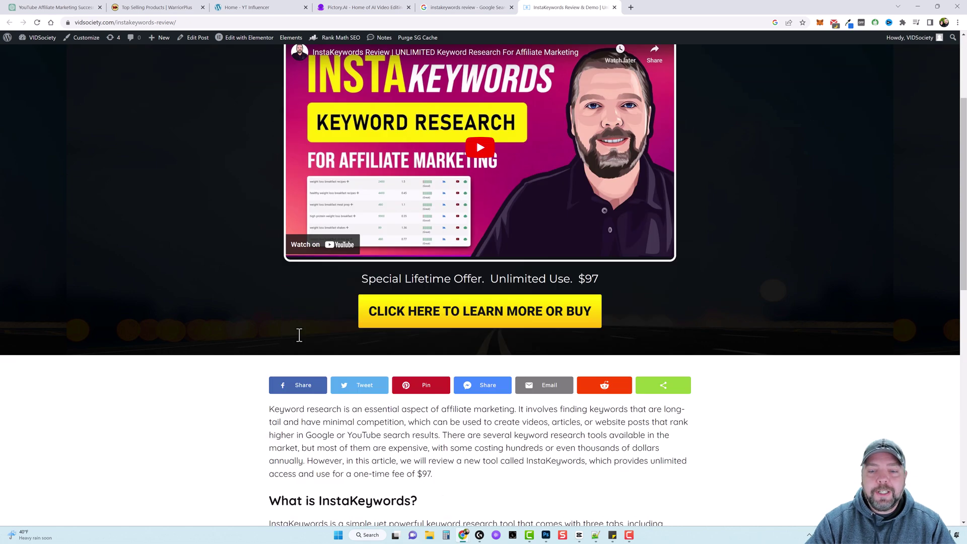
scroll(476, 432, down, 1)
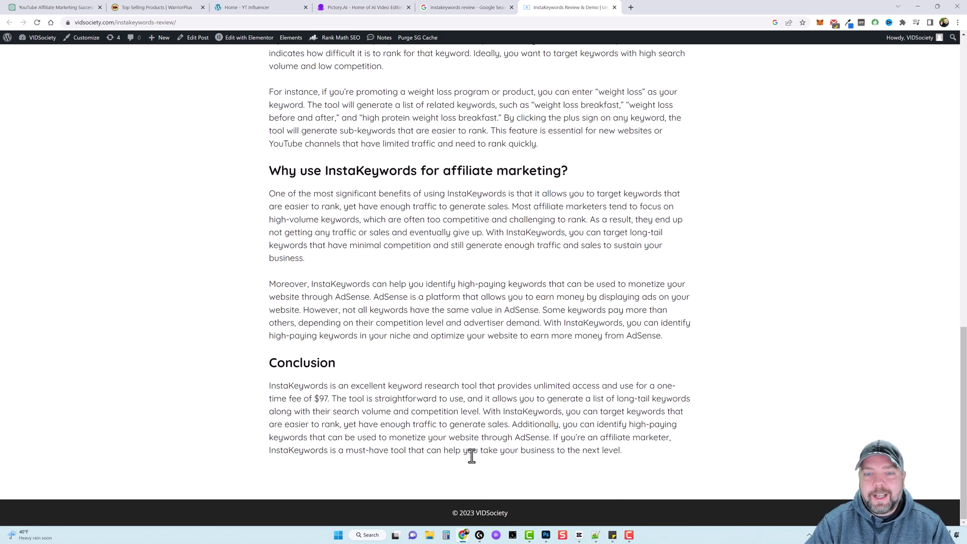
scroll(460, 358, up, 6)
scroll(361, 365, up, 6)
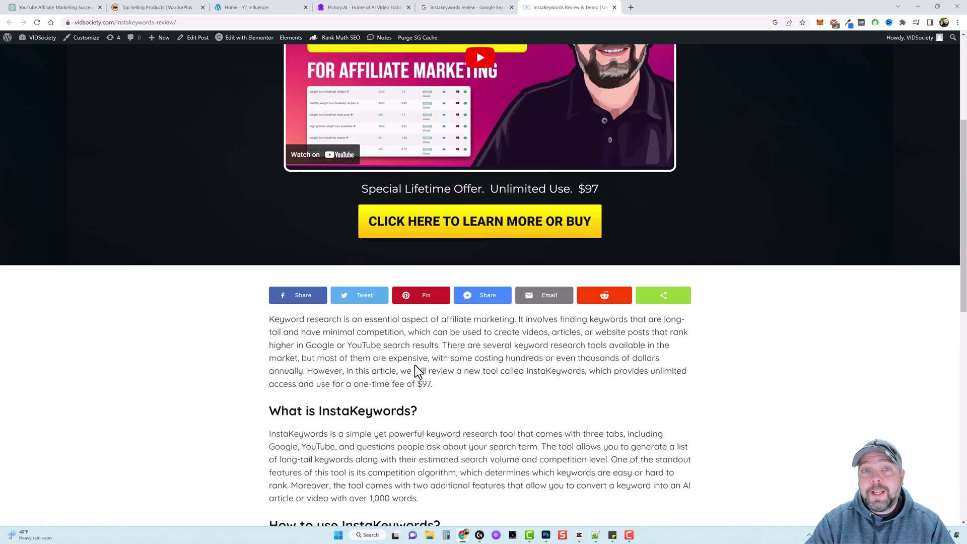
scroll(424, 124, up, 1)
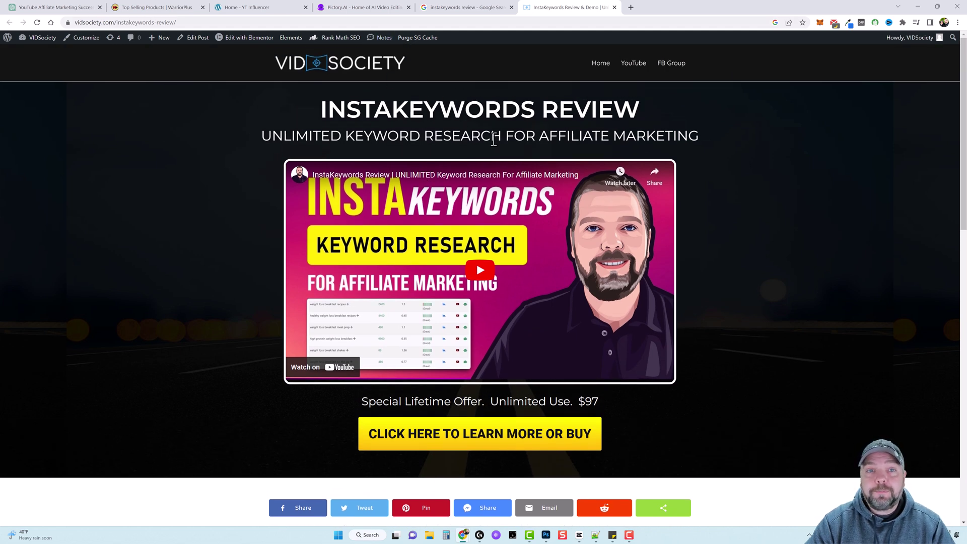
key(ctrl+4)
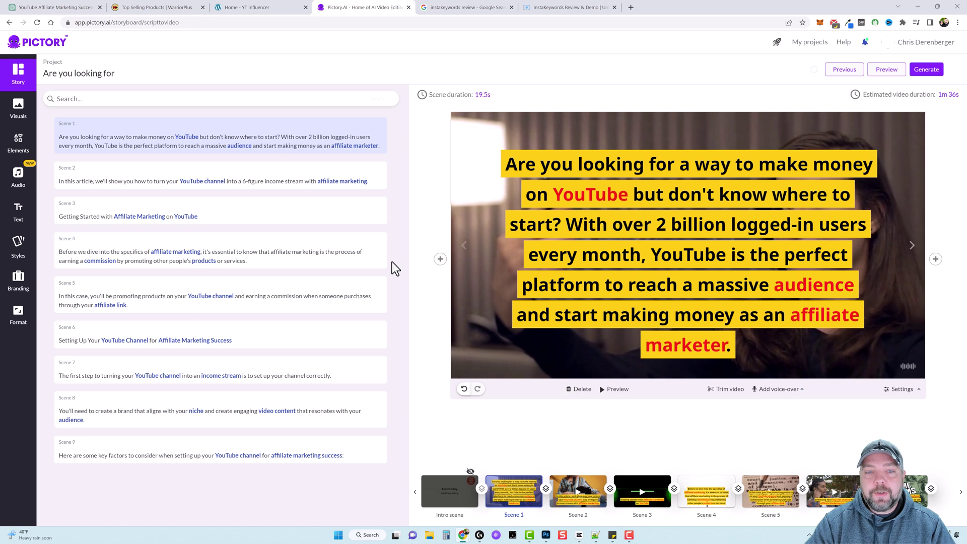
Set Scene 1's caption to font size 20, drag it higher, then turn on Hide text
click(670, 222)
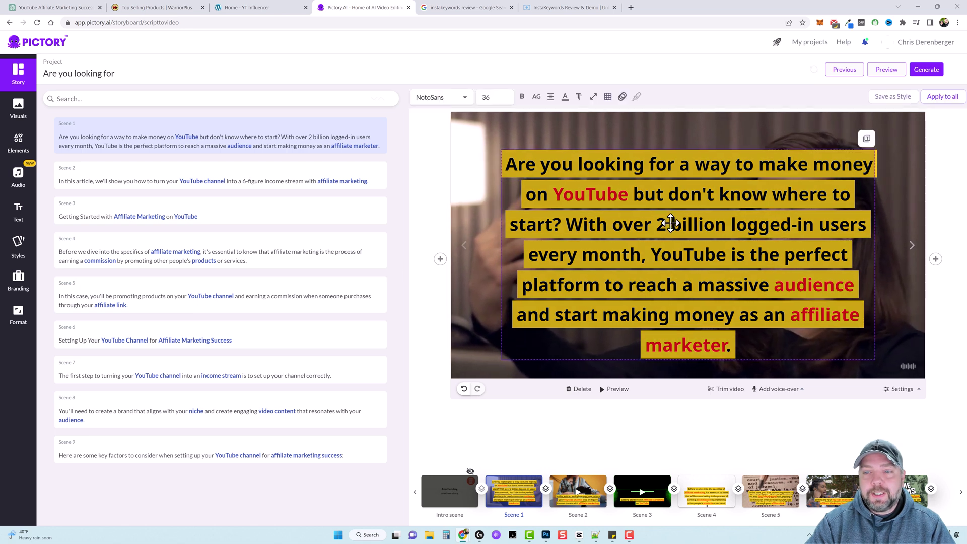
click(486, 97)
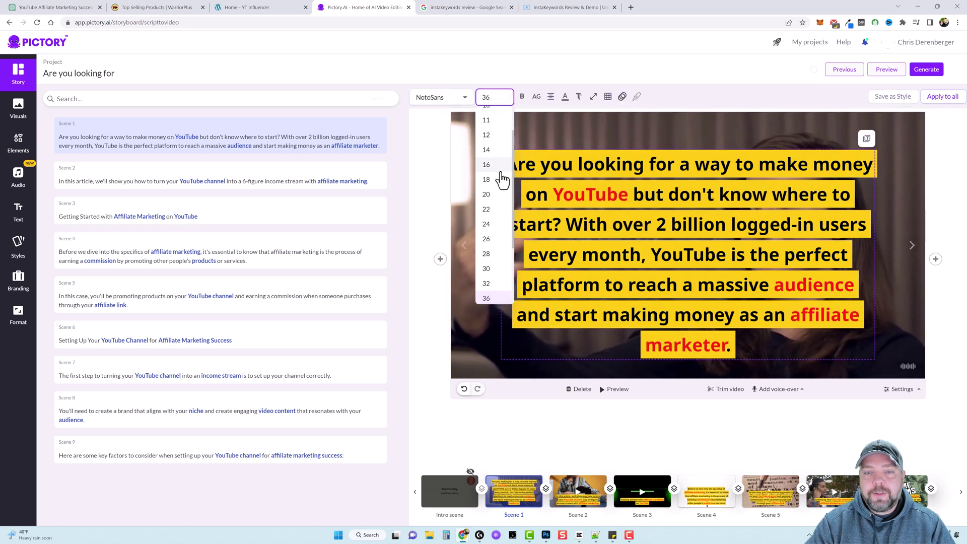
click(499, 231)
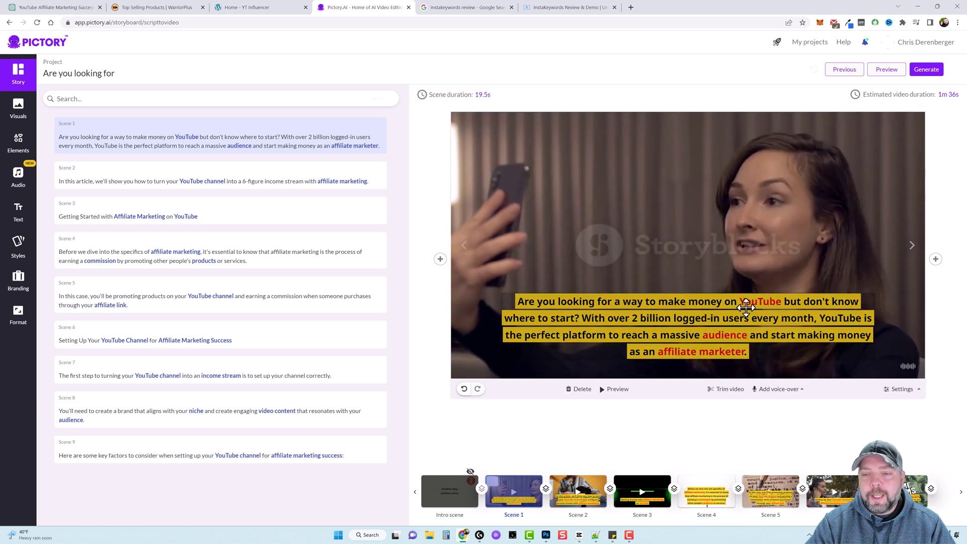
drag(681, 317, 686, 233)
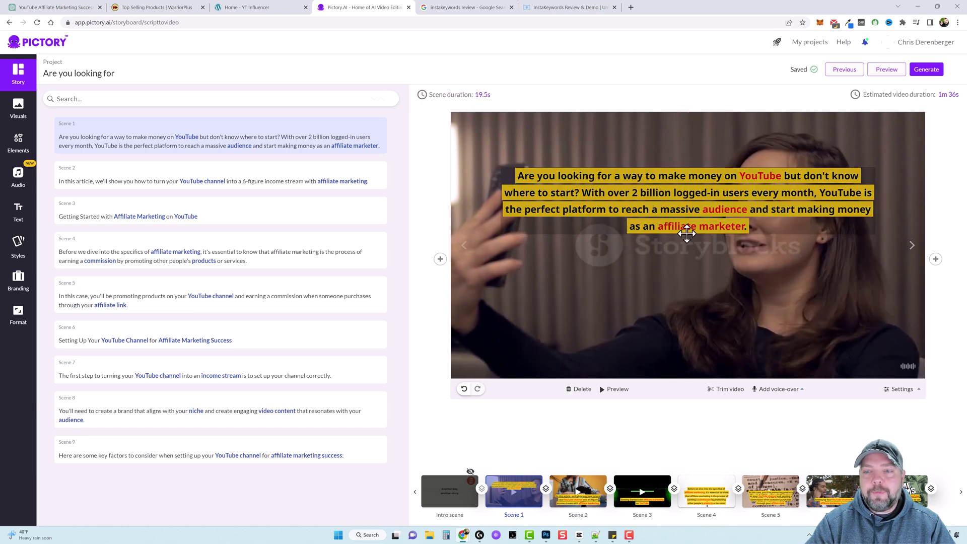
click(901, 388)
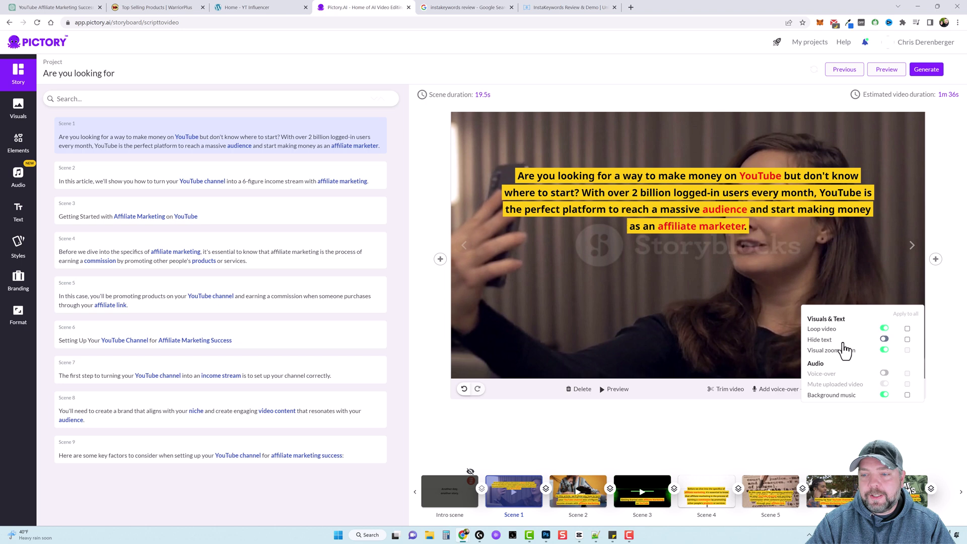
click(884, 340)
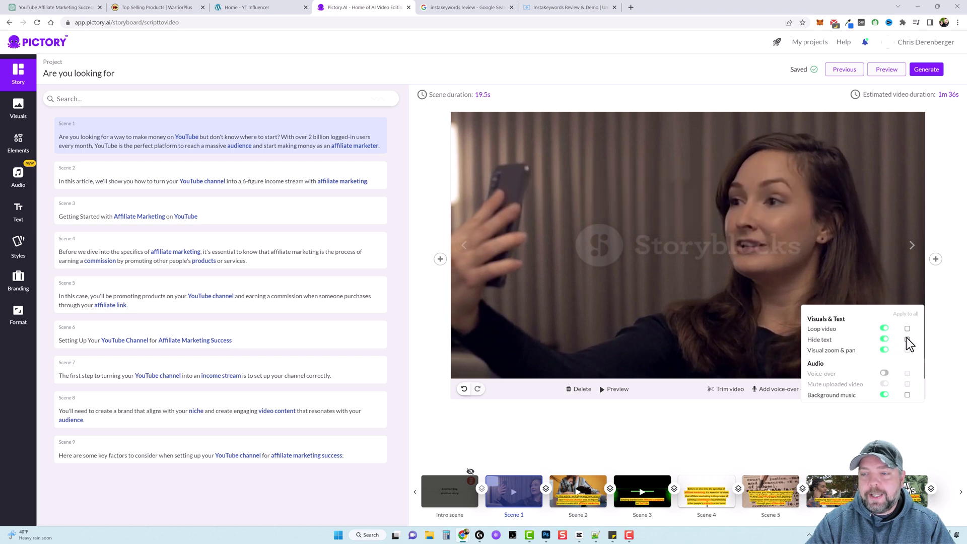
click(935, 339)
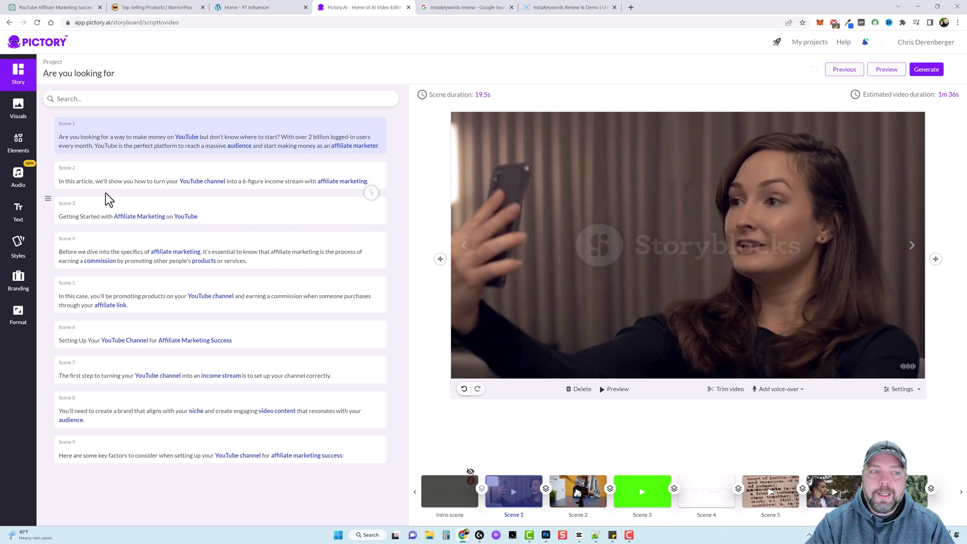
Sample the Noah, Ruby and James voices, then apply English (UK) 'Arthur, male' as voice-over
click(15, 187)
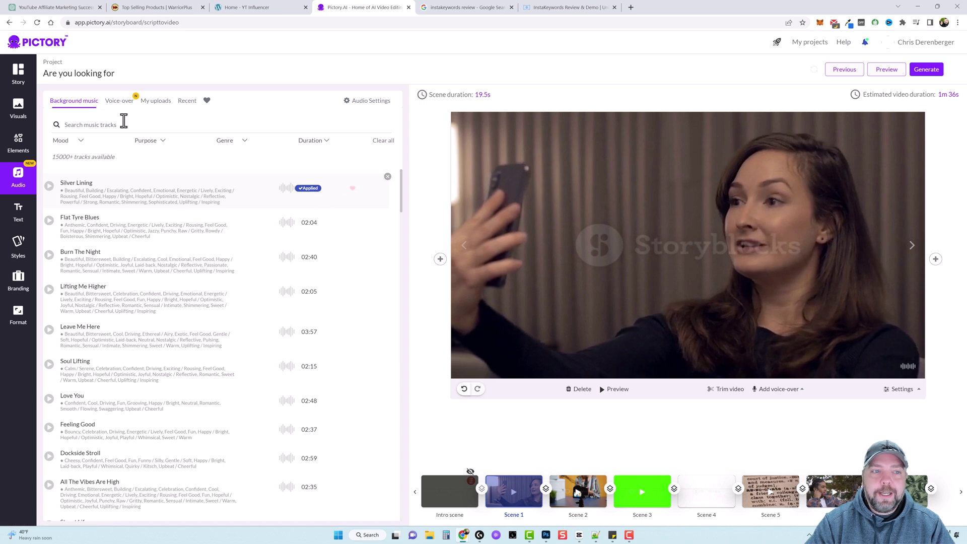
click(123, 103)
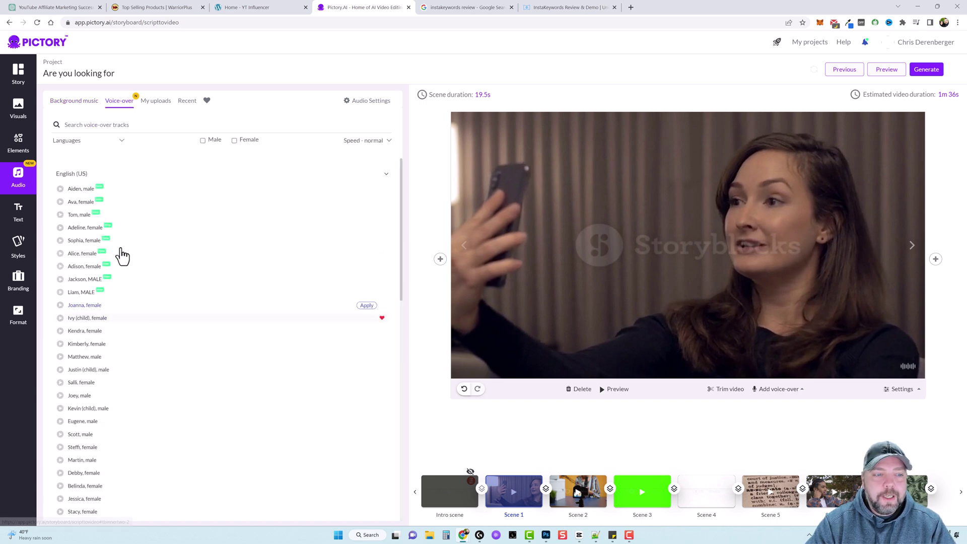
scroll(147, 304, down, 7)
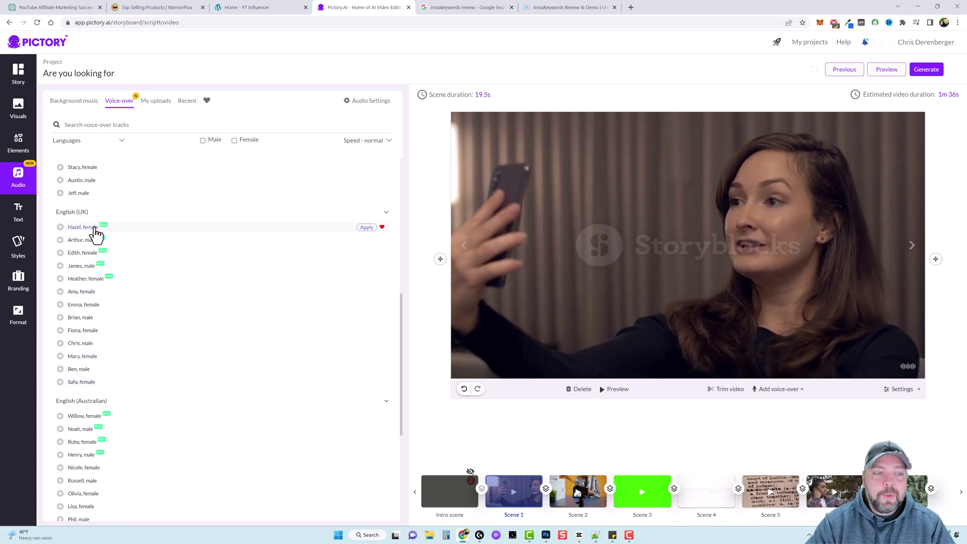
scroll(114, 253, down, 3)
scroll(152, 332, down, 1)
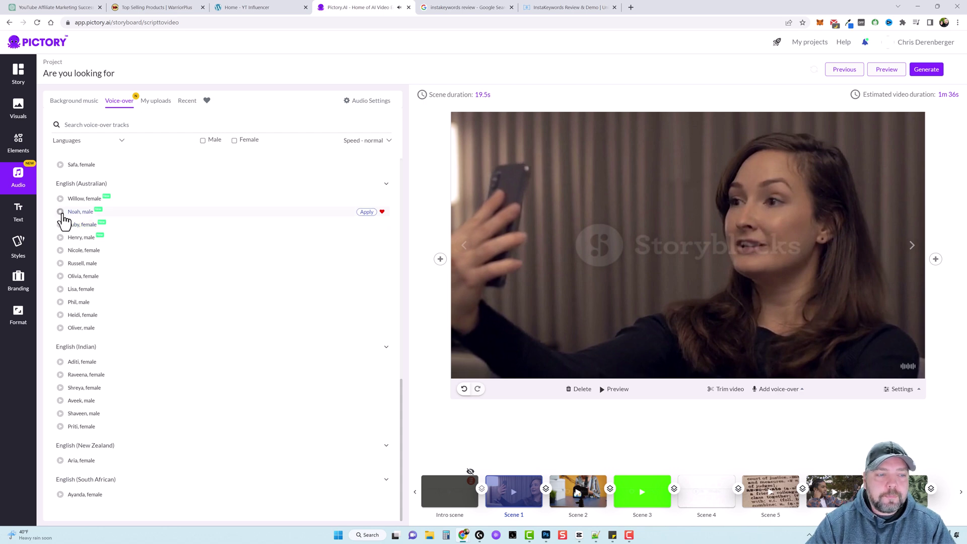
click(60, 211)
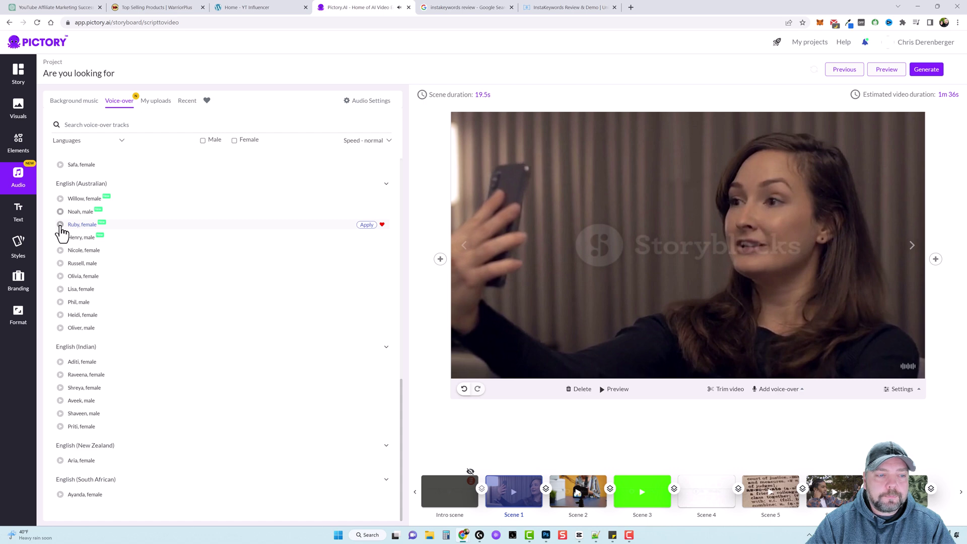
click(60, 224)
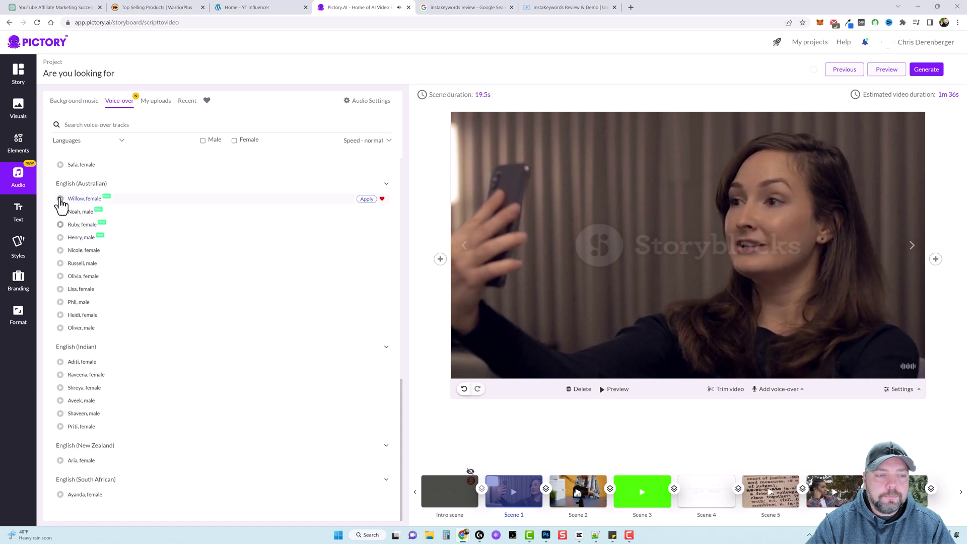
scroll(112, 279, up, 4)
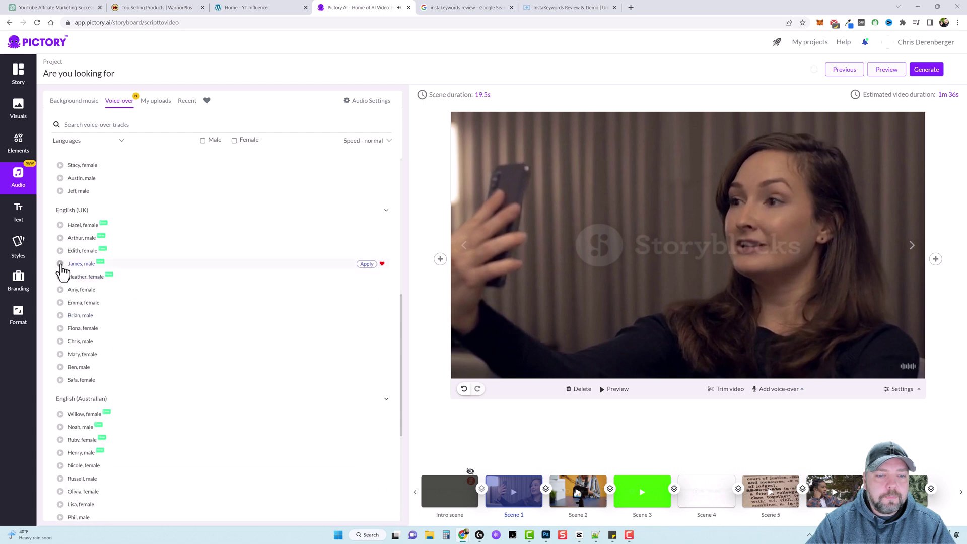
click(60, 264)
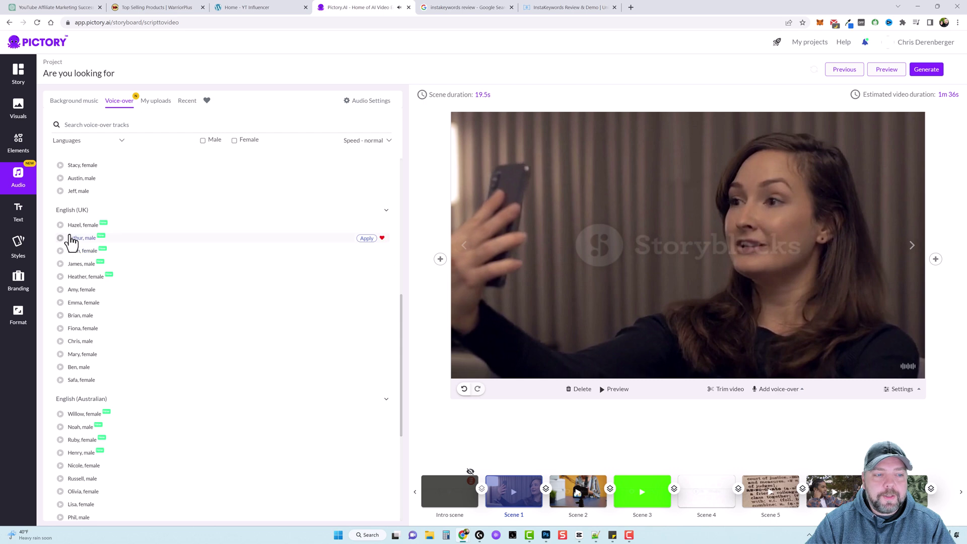
click(85, 240)
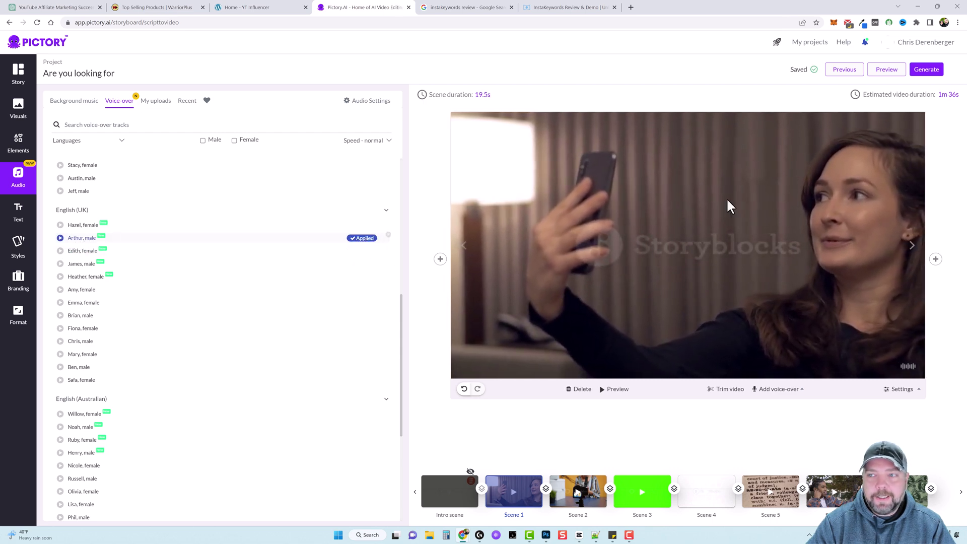
click(882, 71)
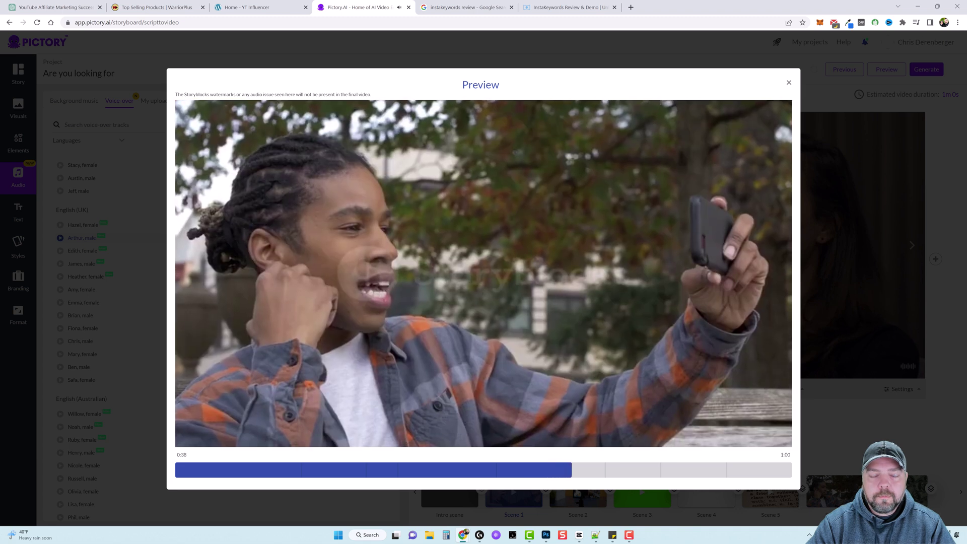
click(609, 257)
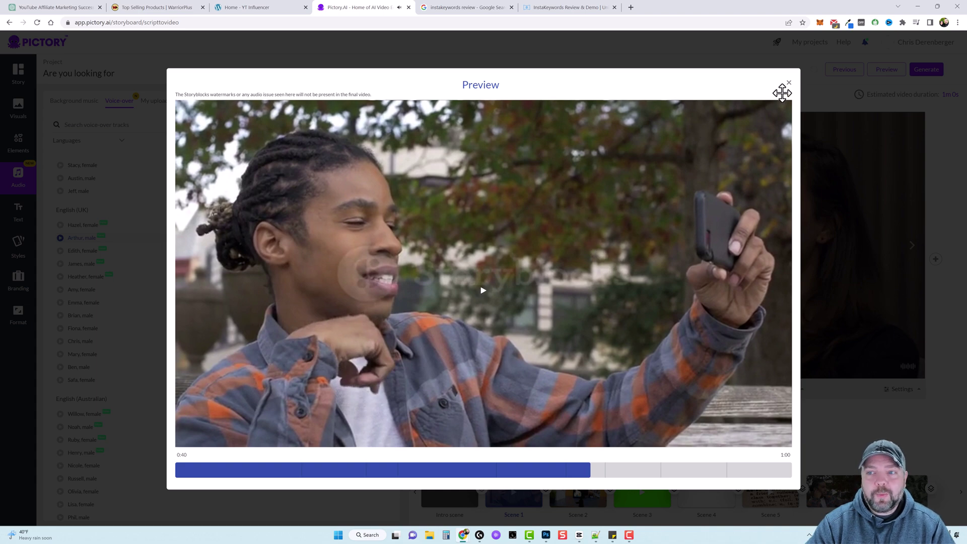
click(789, 83)
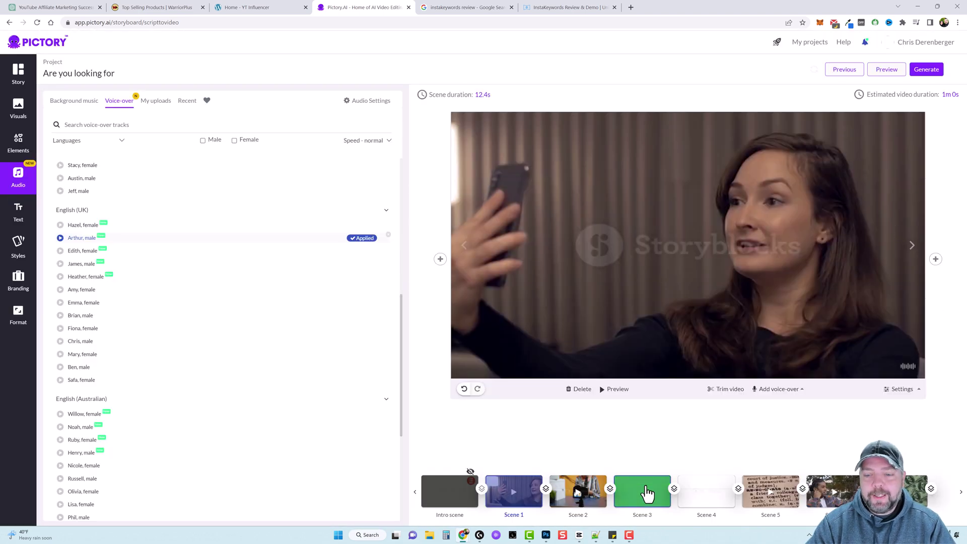
Replace Scene 3's green-screen clip with a YouTube website clip found by searching 'youtube'
click(626, 496)
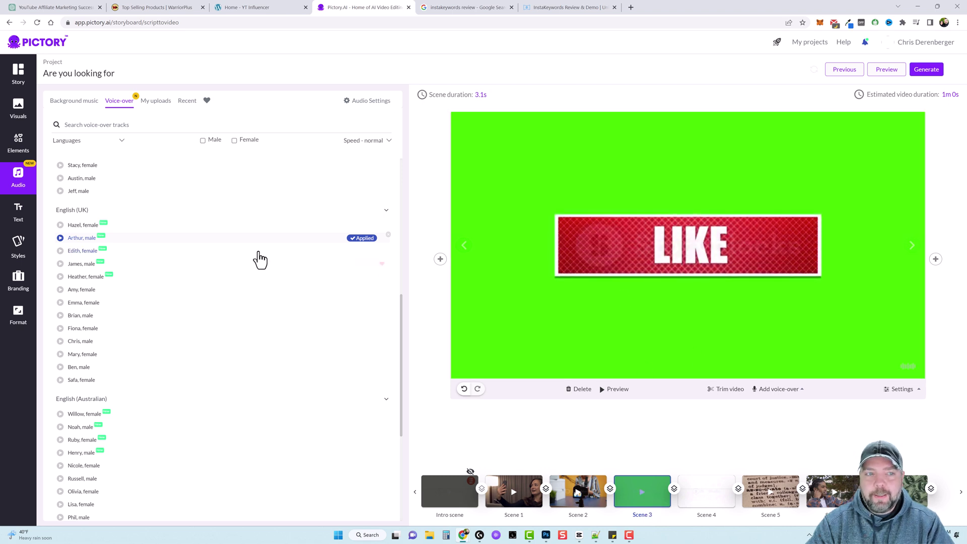
click(19, 108)
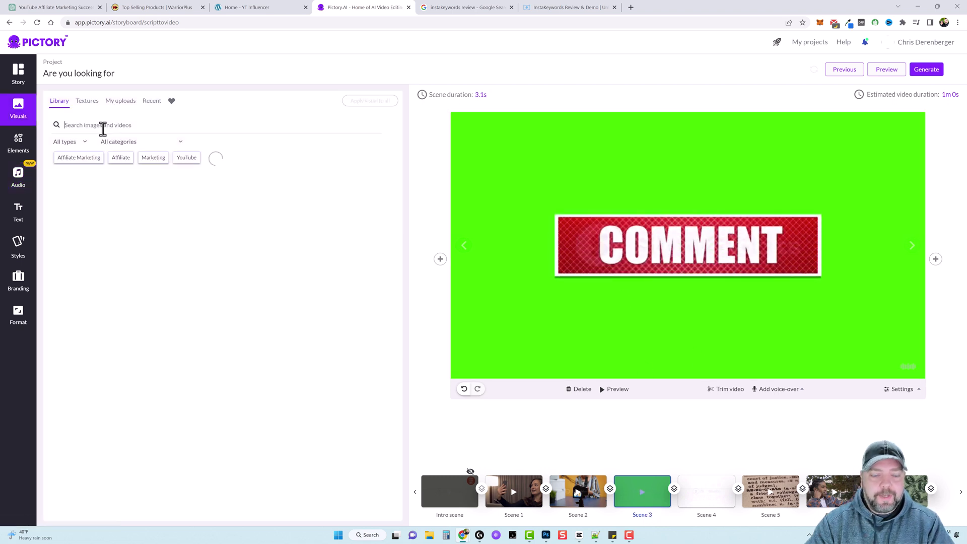
text(youtube)
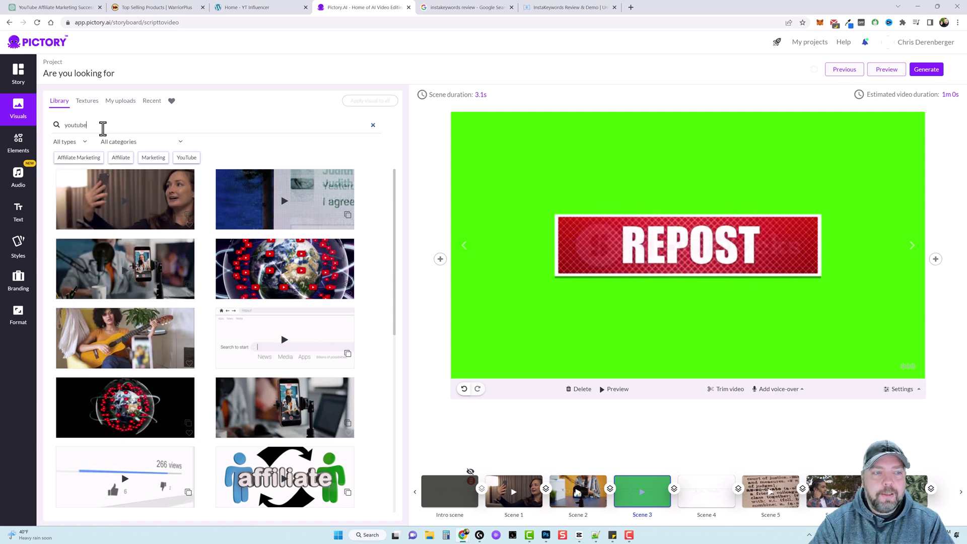
key(Return)
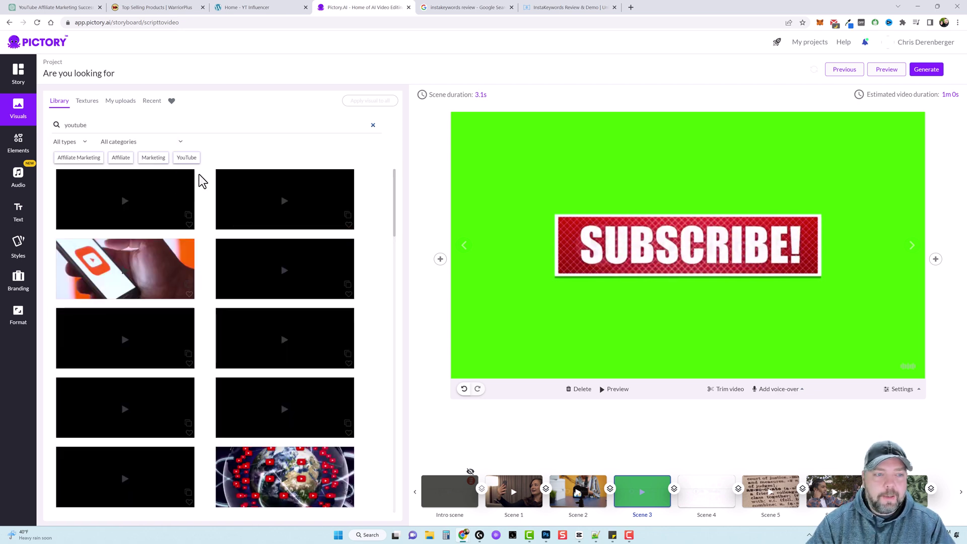
click(135, 207)
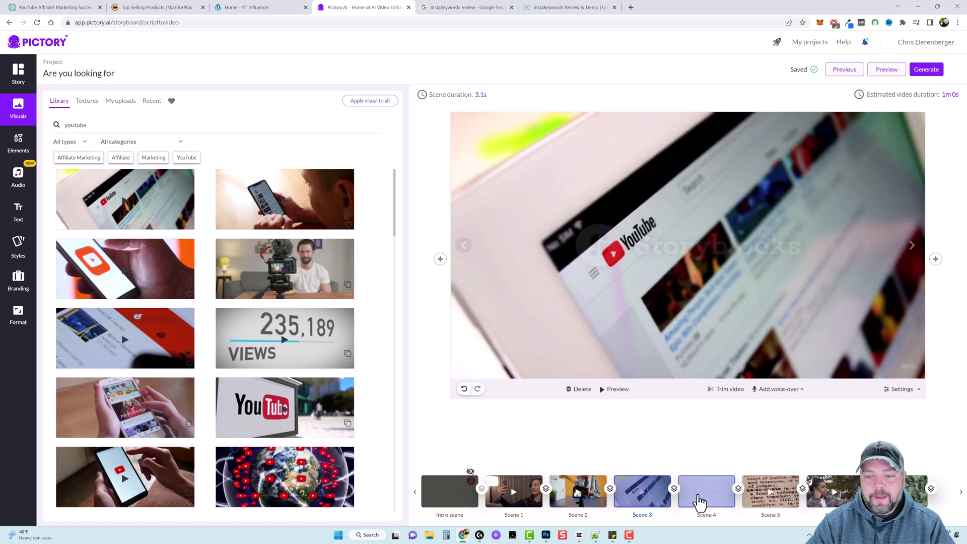
Give Scene 4 a hands-counting-cash-beside-laptop clip from a 'computer money' search
click(700, 499)
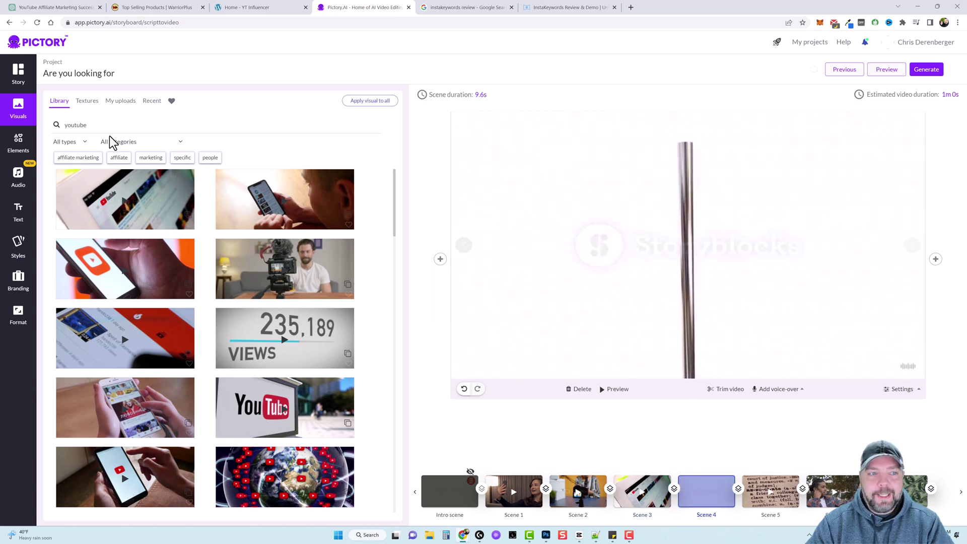
double_click(75, 124)
text(kcomp)
key(BackSpace)
key(BackSpace)
key(BackSpace)
key(BackSpace)
key(BackSpace)
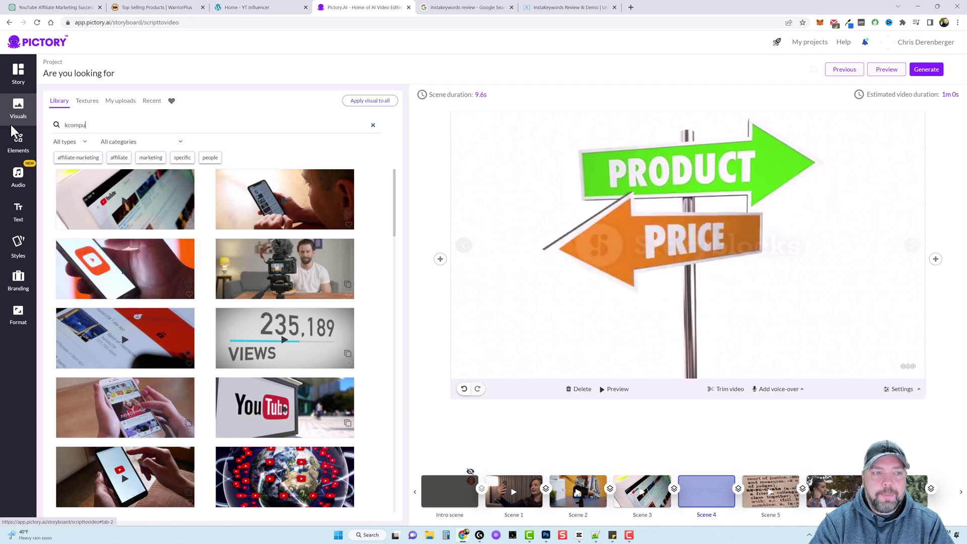
text(computer money)
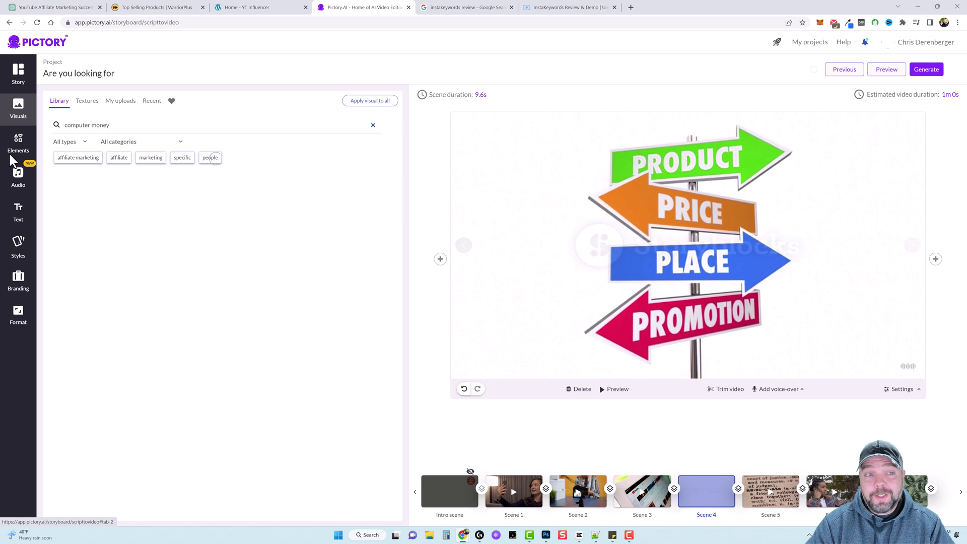
scroll(285, 369, down, 3)
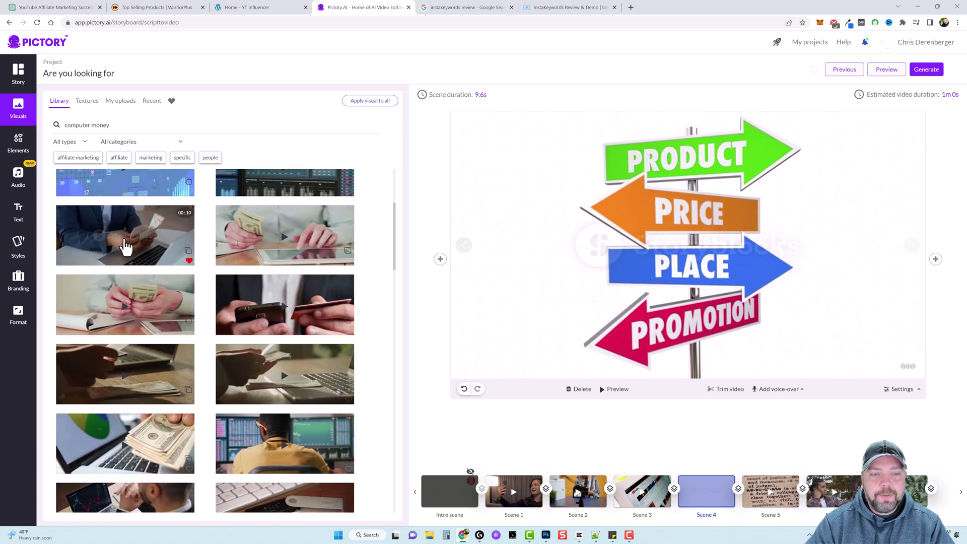
click(126, 246)
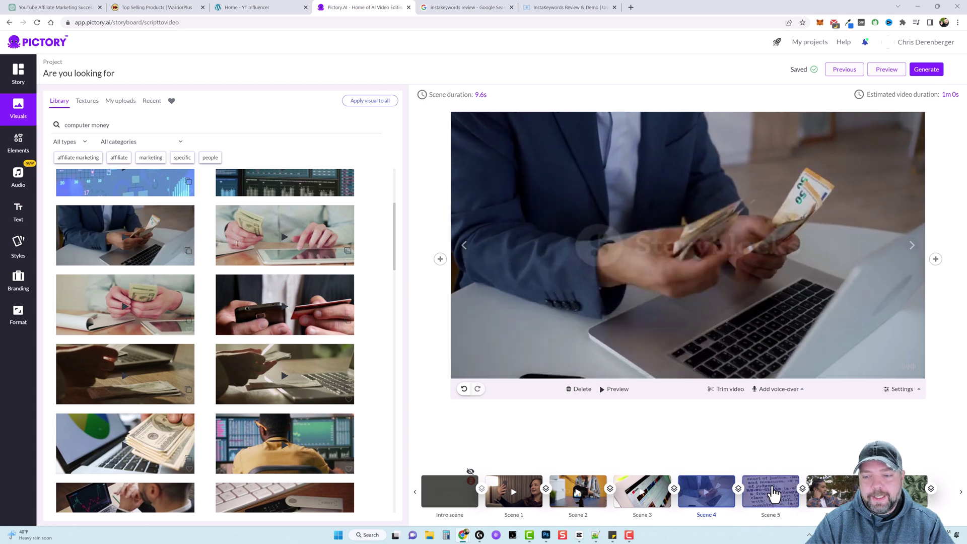
Review the storyboard's last and first scenes and check the Generate options without choosing one
click(960, 492)
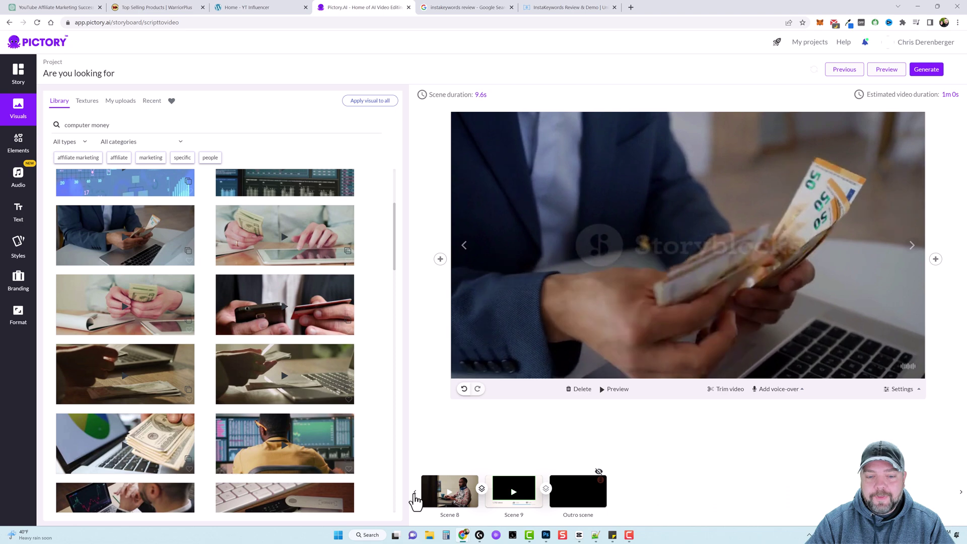
click(416, 492)
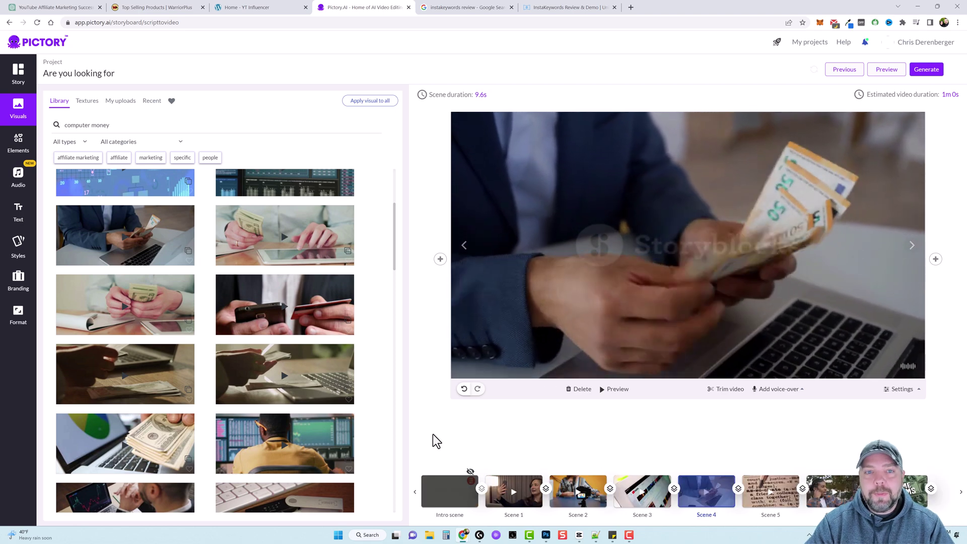
click(925, 71)
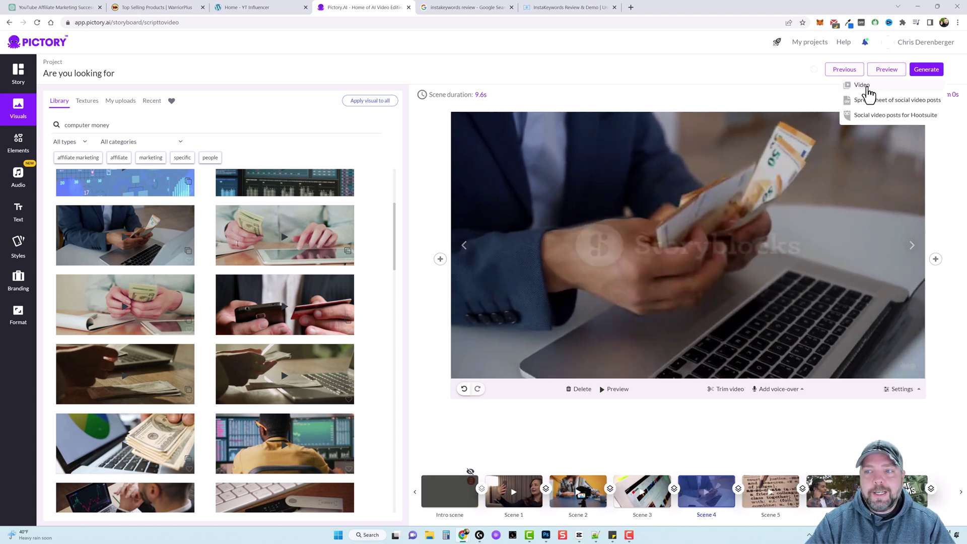
click(862, 85)
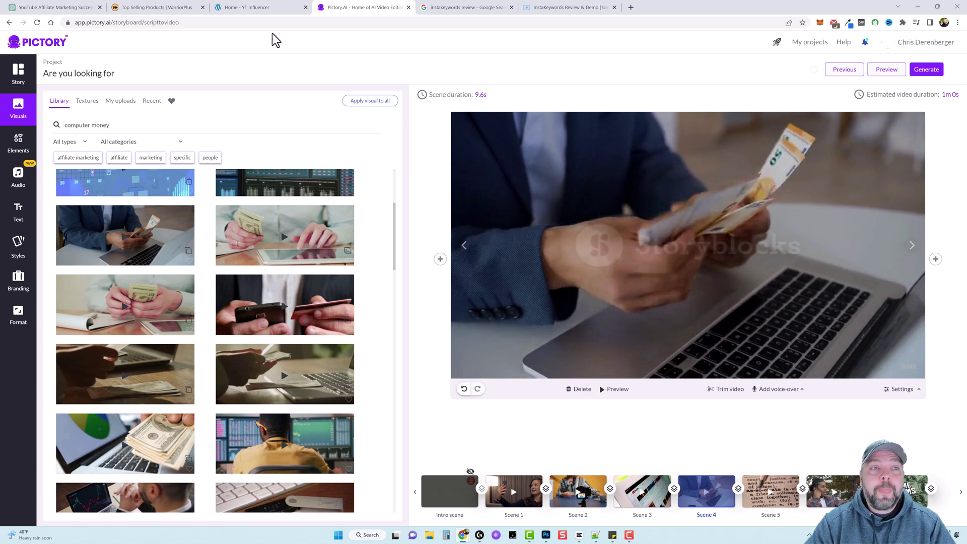
Scroll through the InstaKeywords Review page's video, offer and article, then return to ChatGPT
click(551, 10)
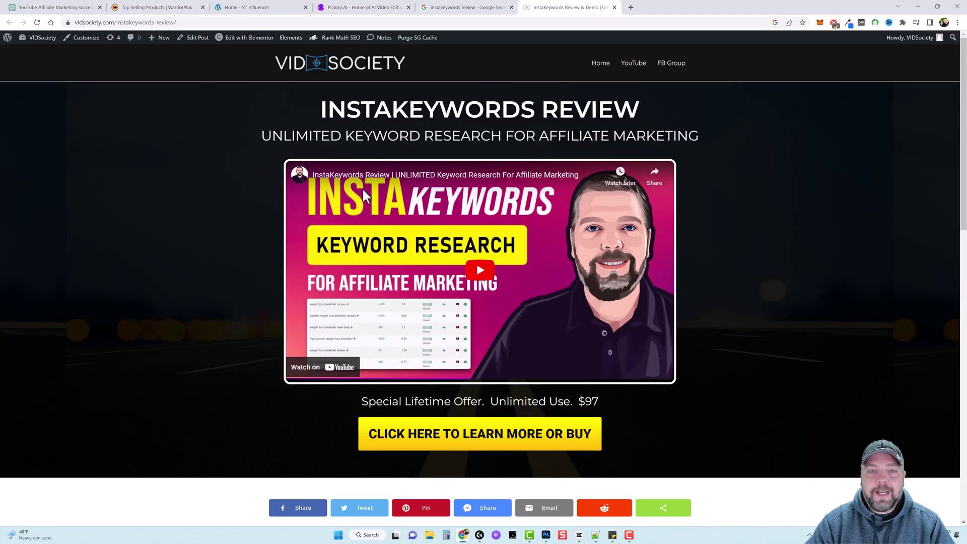
scroll(346, 328, down, 20)
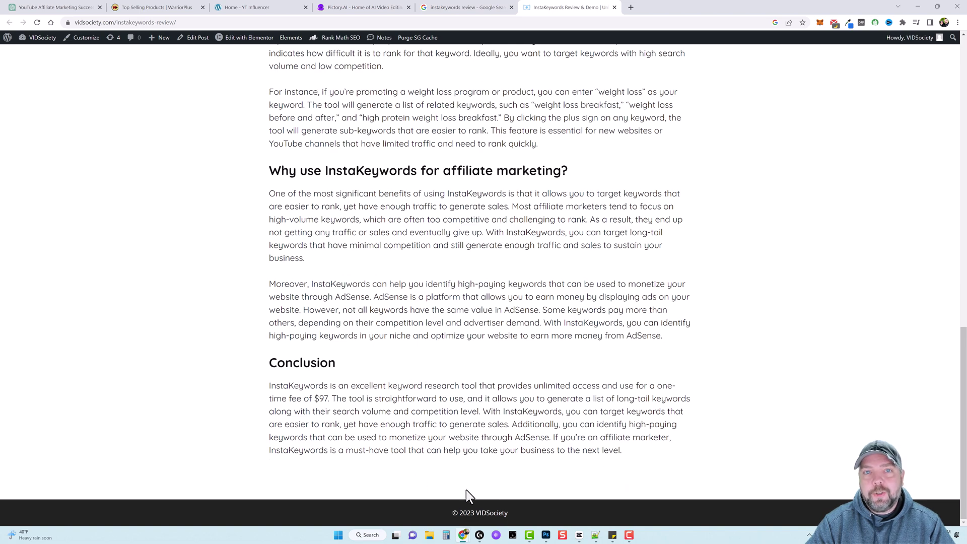
scroll(462, 395, up, 20)
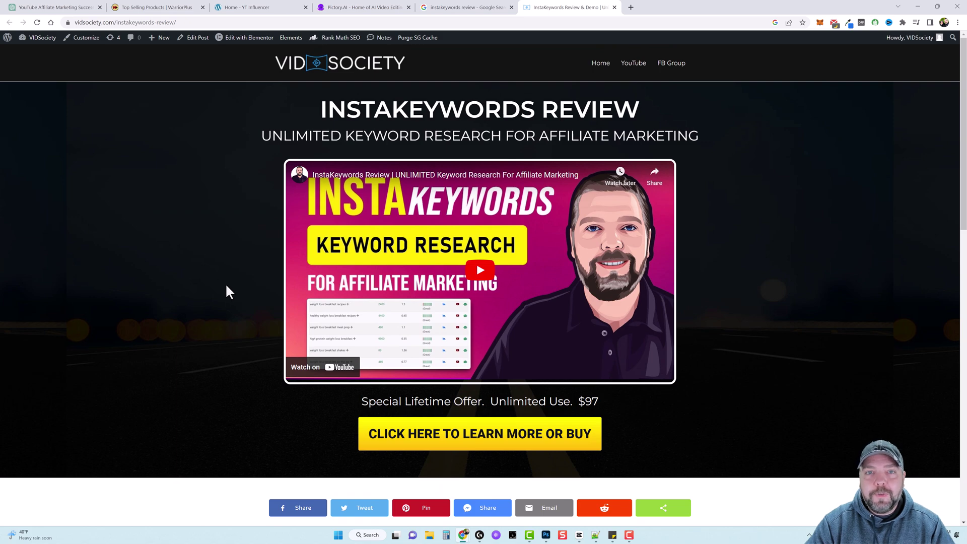
scroll(246, 353, down, 5)
scroll(428, 382, up, 5)
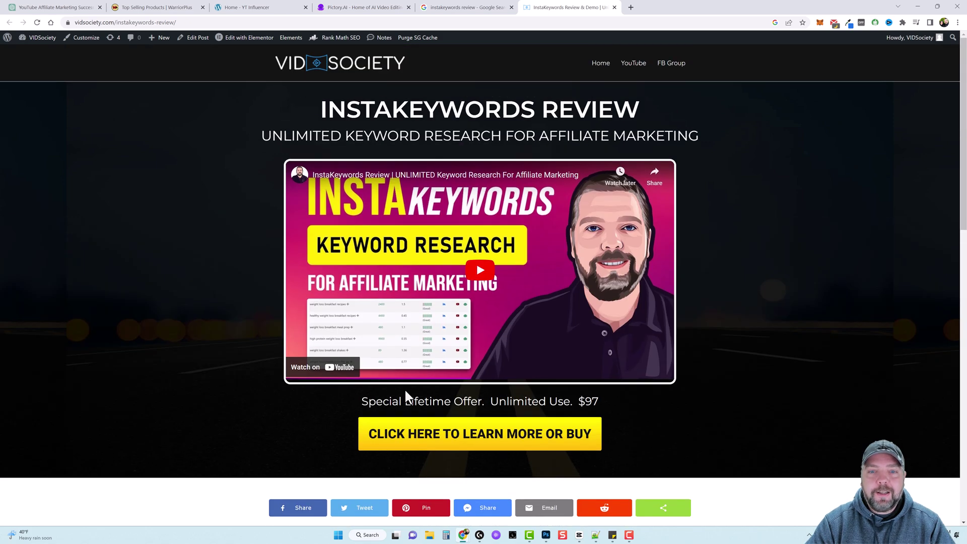
scroll(425, 395, down, 5)
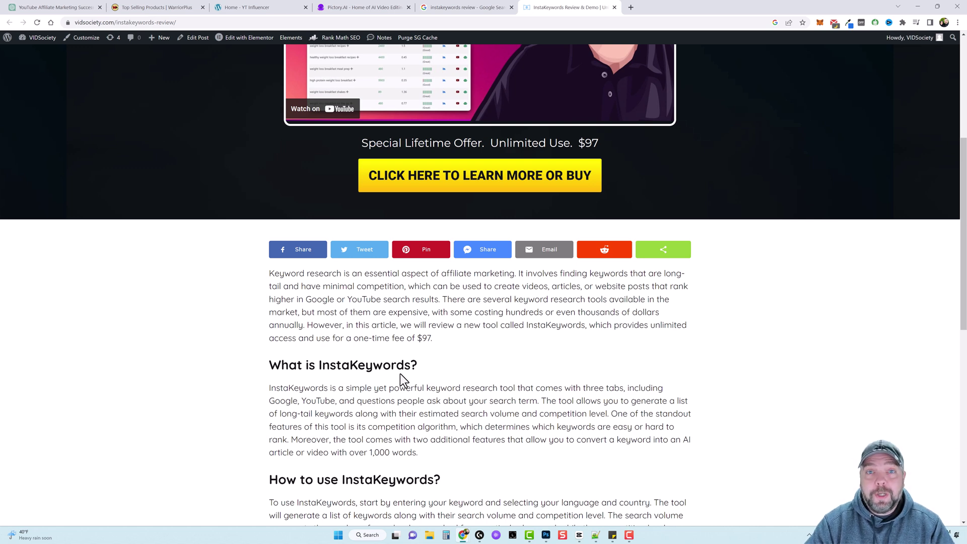
key(ctrl+Tab)
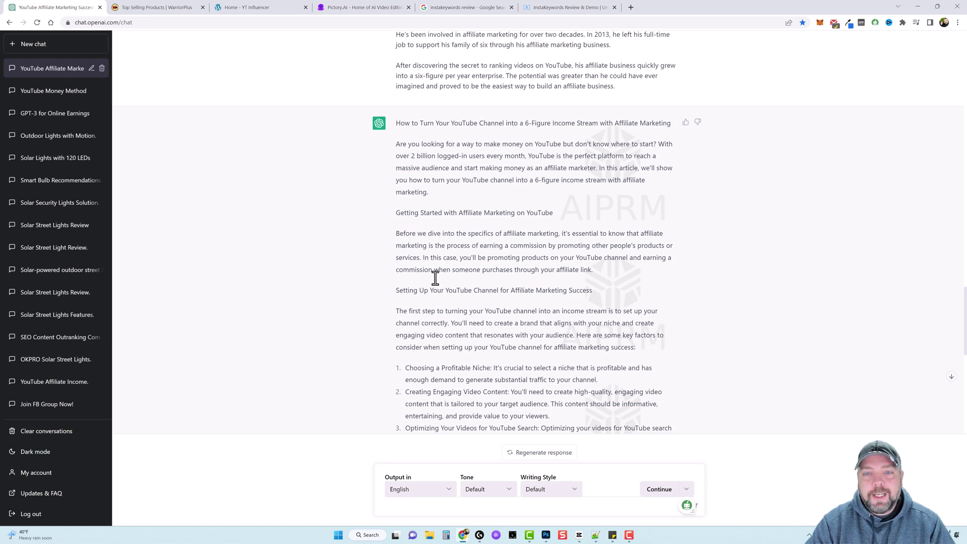
Copy the sales-page text from HOW I TURNED MY YOUTUBE CHANNEL through MEET YOUR TRAINING COACH
scroll(435, 277, up, 20)
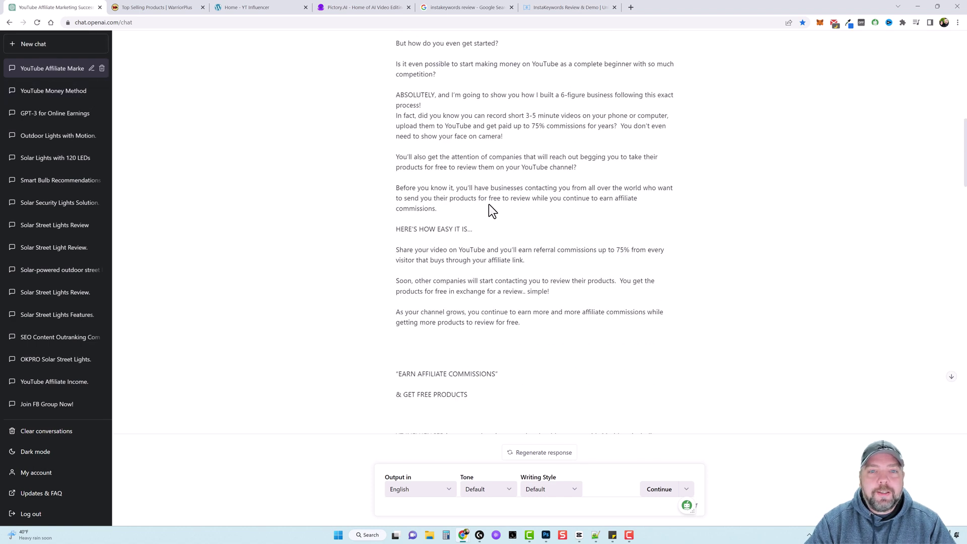
scroll(489, 204, up, 10)
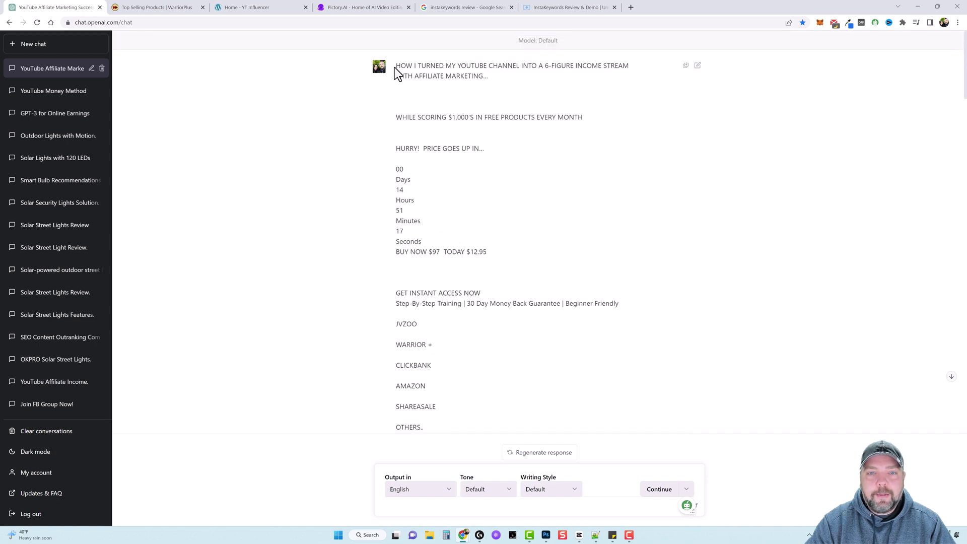
drag(396, 66, 613, 162)
right_click(614, 162)
click(632, 171)
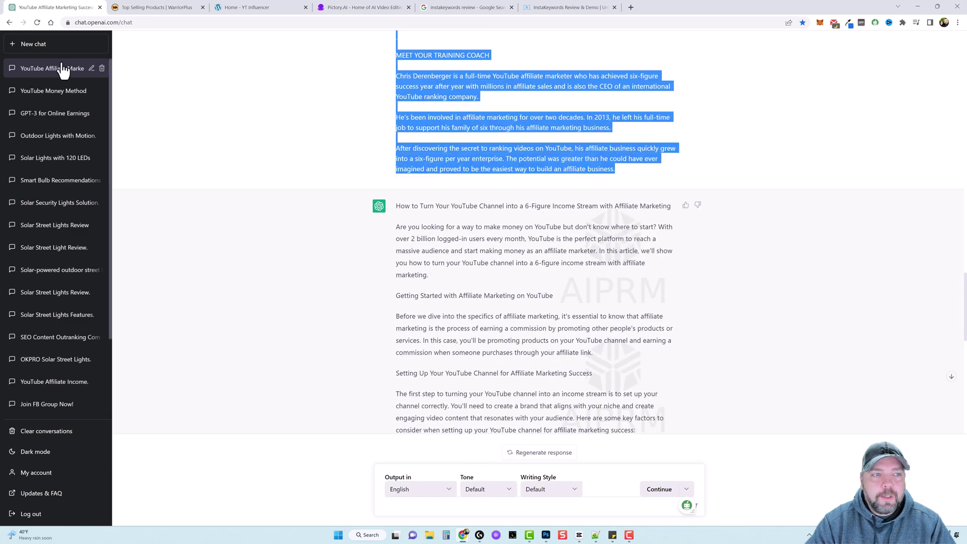
Start a new ChatGPT chat and browse the AIPRM prompt library
click(36, 50)
scroll(341, 307, down, 7)
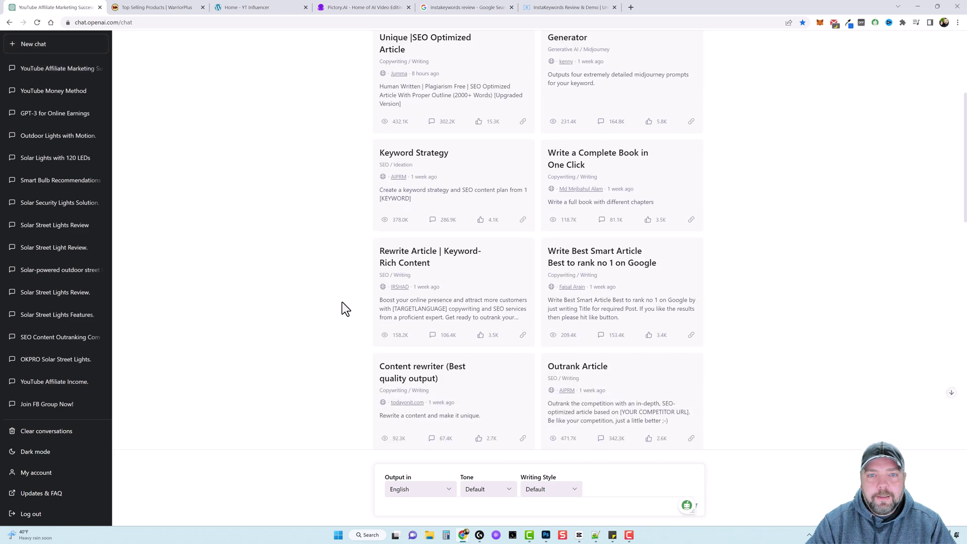
scroll(383, 241, down, 3)
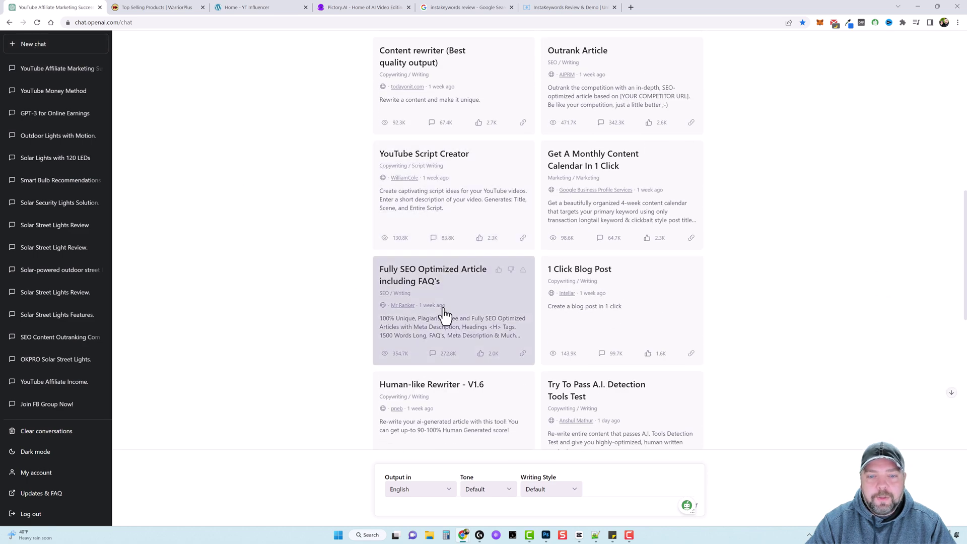
scroll(453, 303, down, 3)
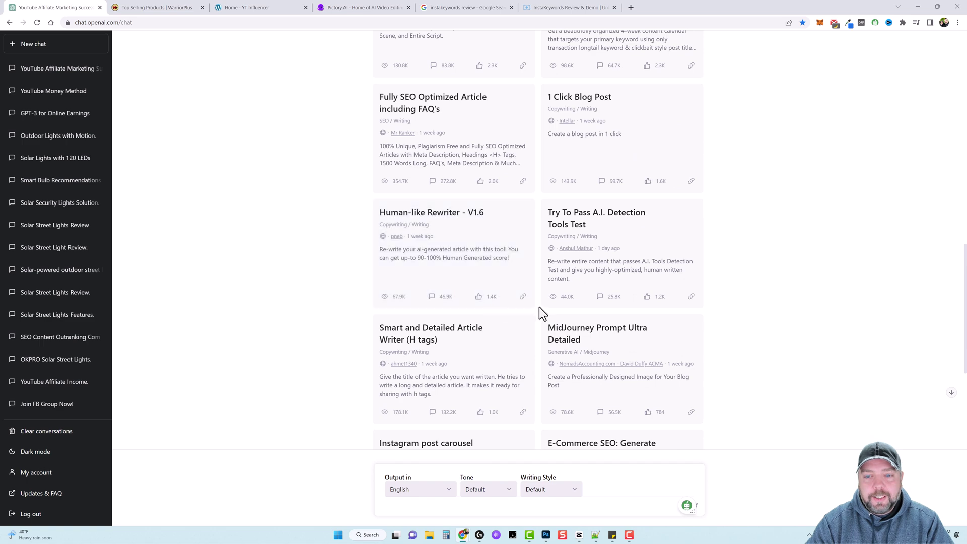
scroll(541, 292, up, 10)
scroll(544, 274, up, 3)
Filter AIPRM prompts by 'review' and scroll to the Detailed product review card
click(660, 166)
text(revi)
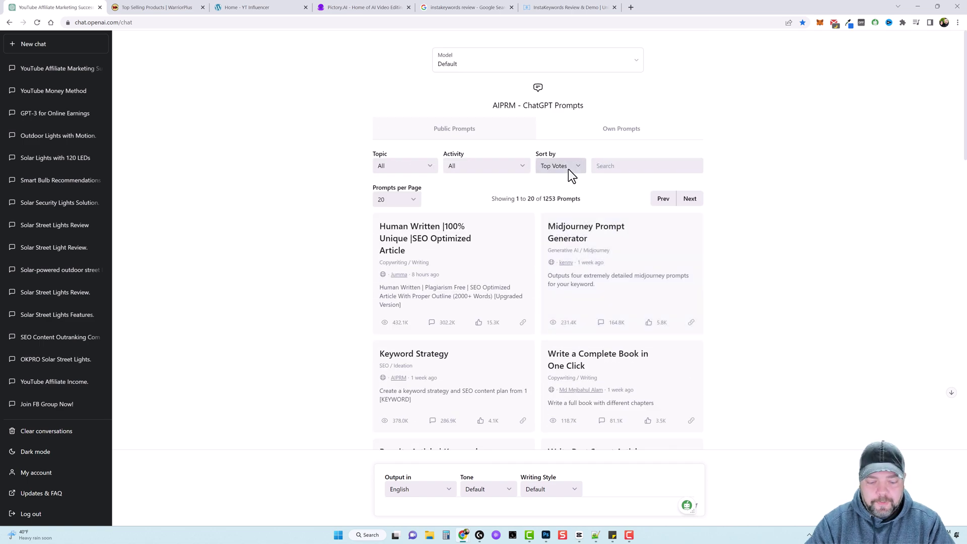
text(ew)
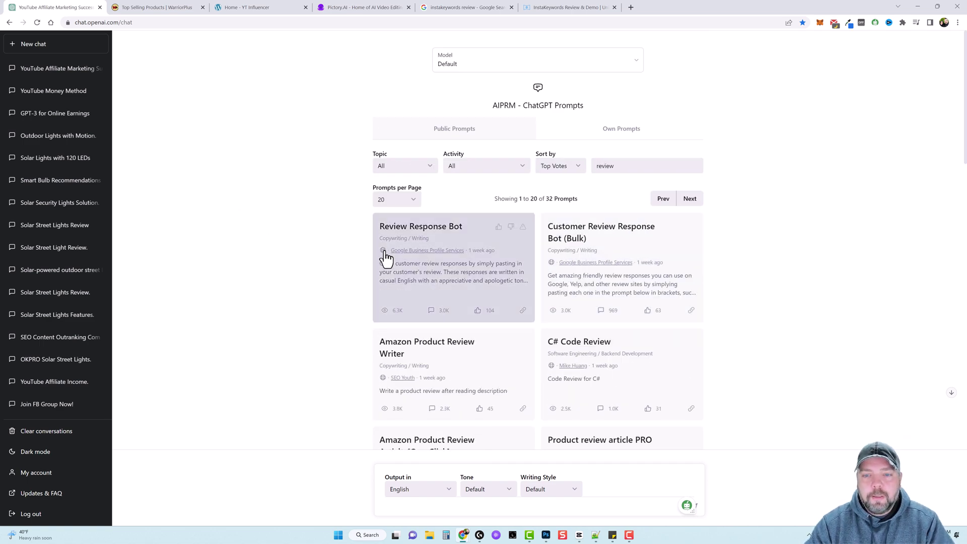
scroll(605, 182, down, 2)
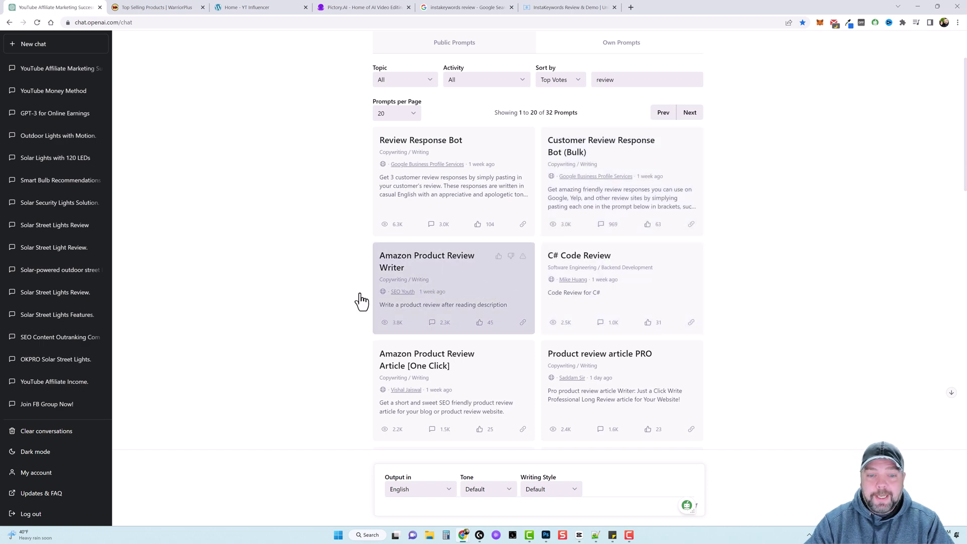
scroll(332, 295, down, 3)
scroll(307, 306, down, 3)
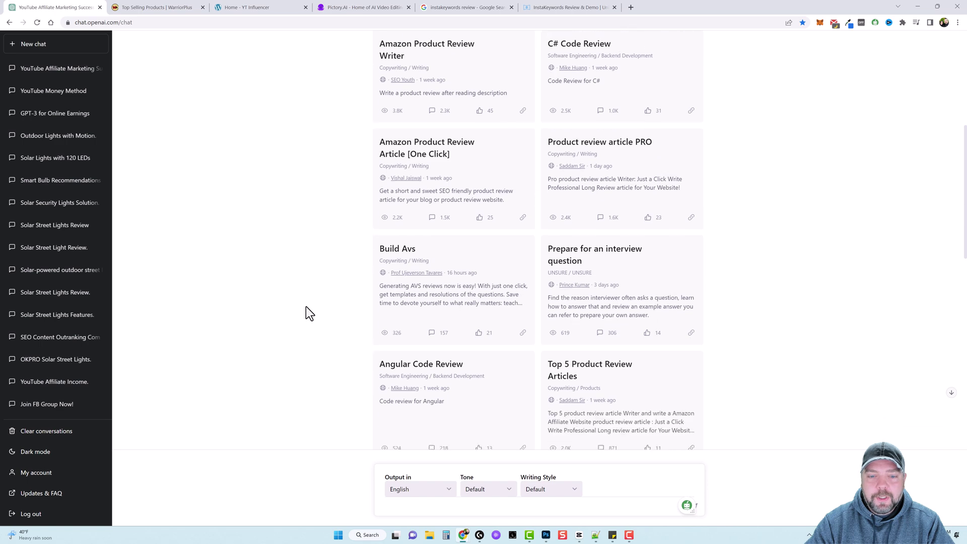
scroll(623, 280, down, 3)
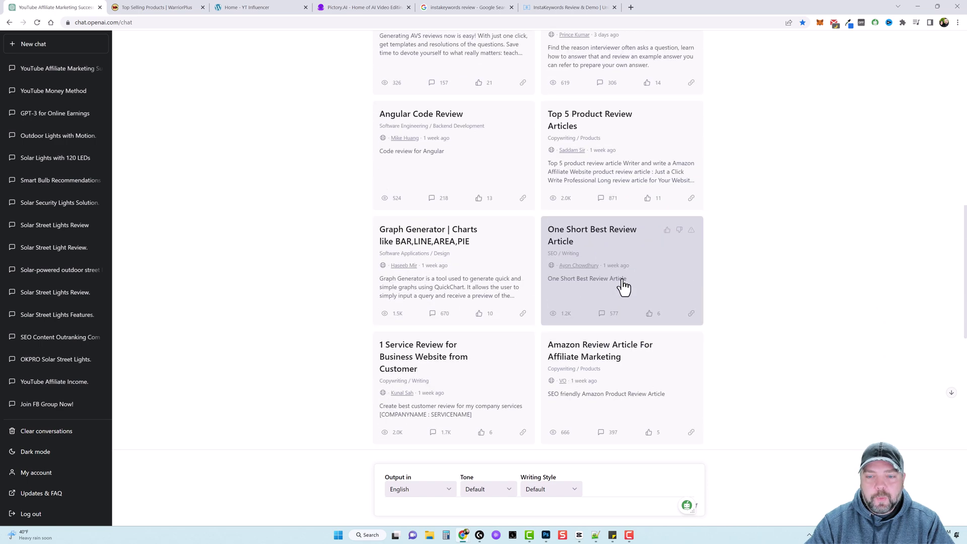
scroll(334, 294, down, 3)
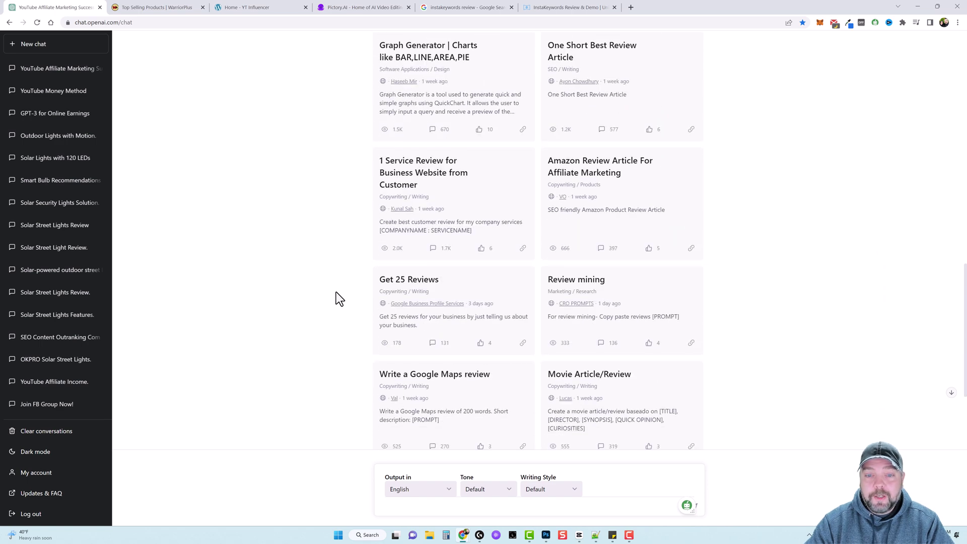
scroll(326, 318, down, 3)
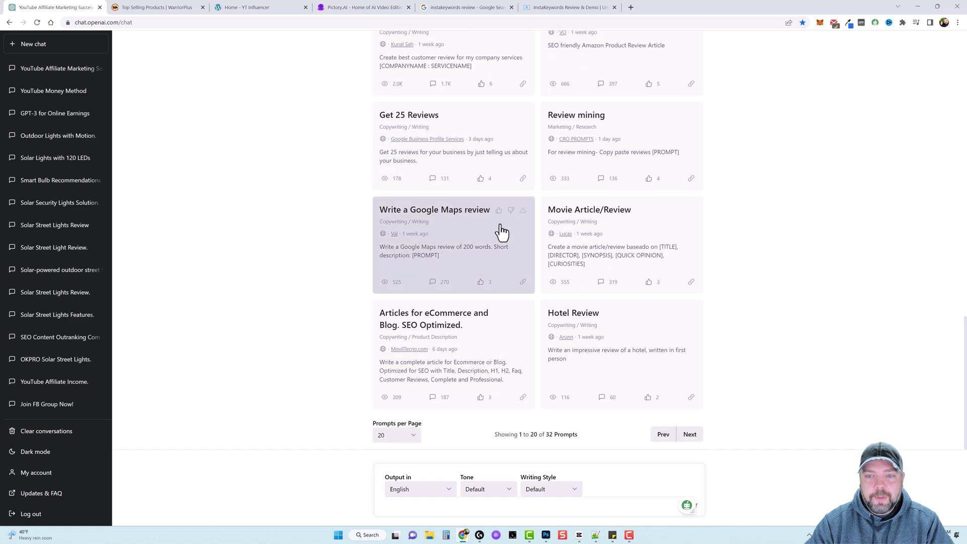
scroll(451, 278, up, 5)
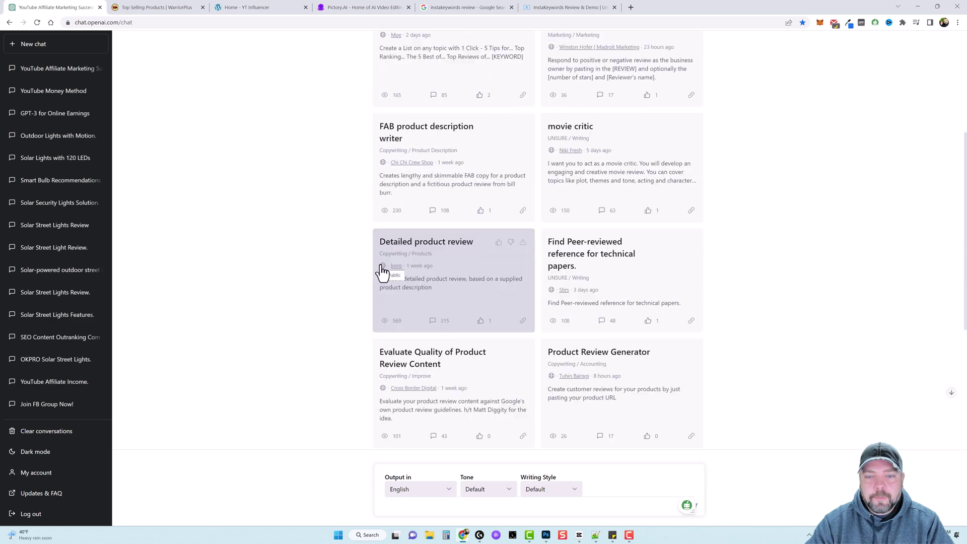
Run the Detailed product review prompt with the pasted YT Influencer sales-page text
click(441, 283)
right_click(450, 503)
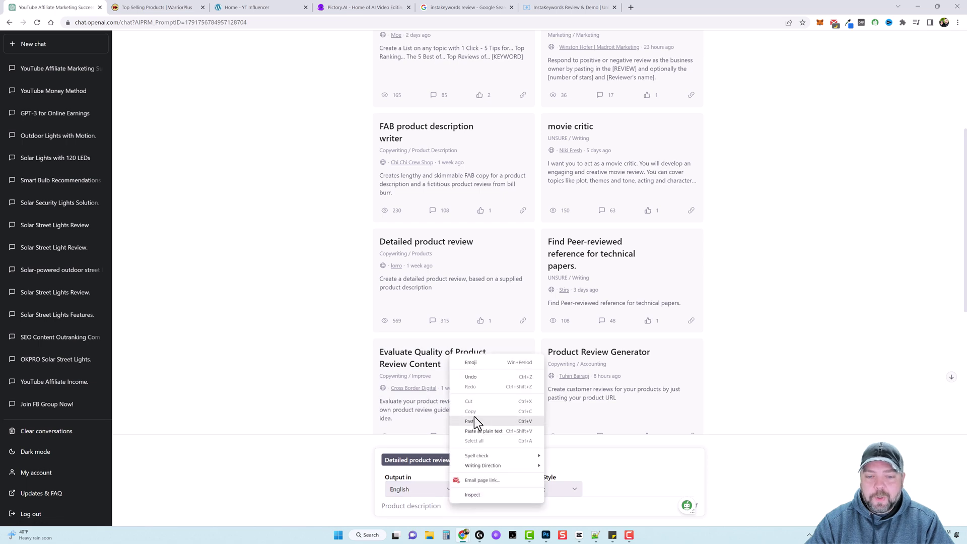
click(471, 421)
key(Return)
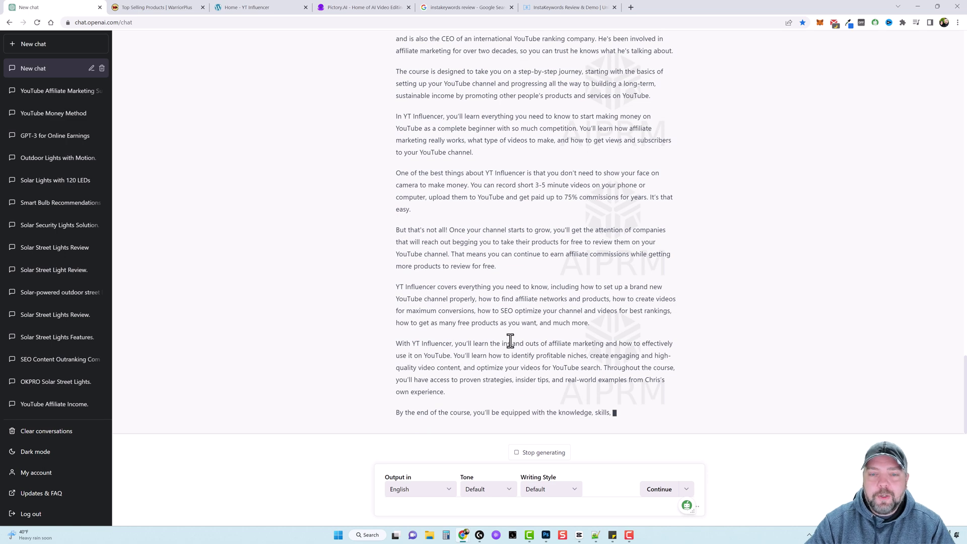
Scroll through the generated YT Influencer course review and its Pros list
scroll(510, 341, up, 2)
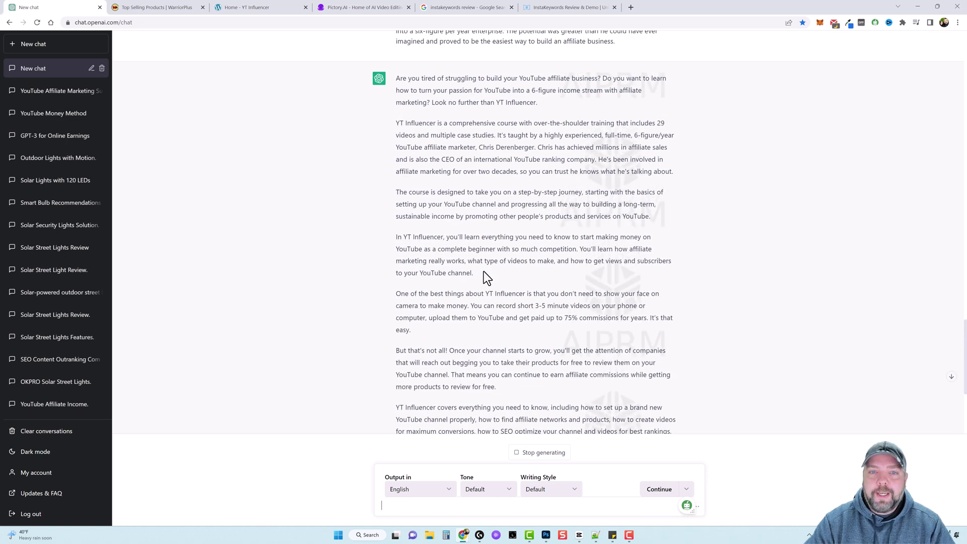
scroll(481, 270, up, 2)
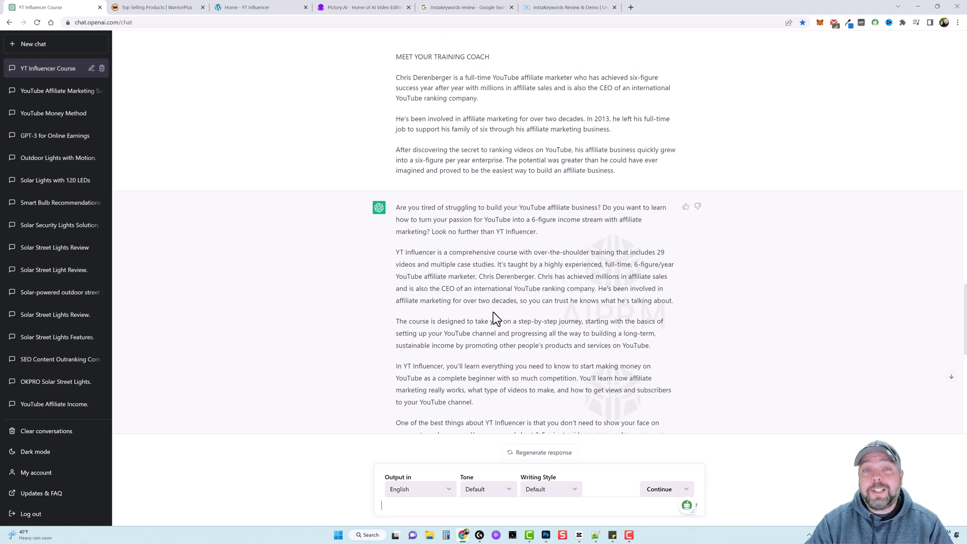
scroll(499, 337, down, 7)
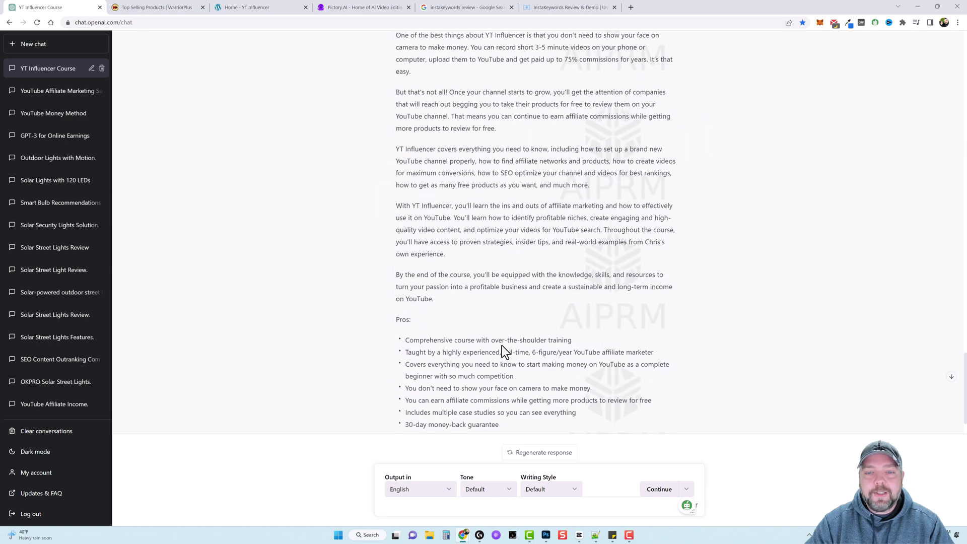
scroll(502, 346, down, 1)
scroll(502, 345, up, 4)
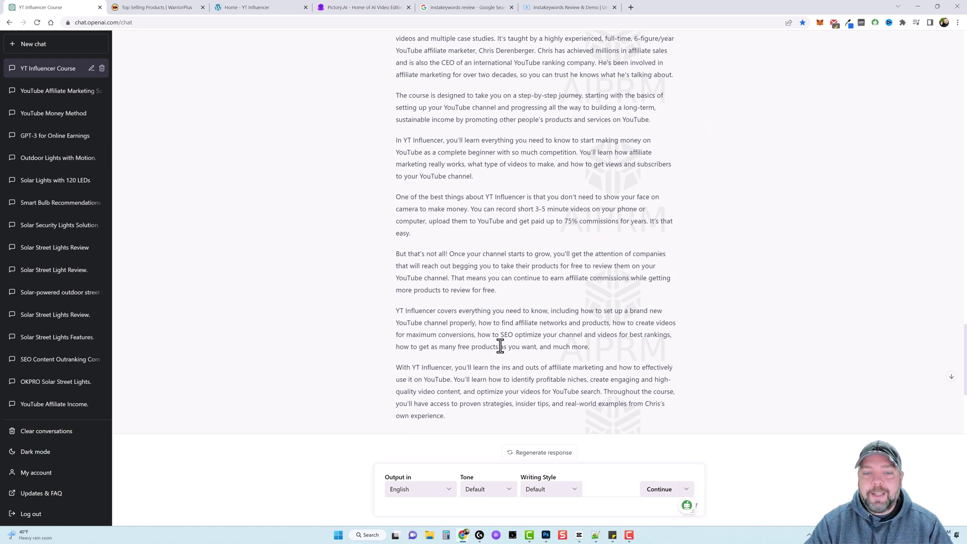
scroll(499, 346, up, 6)
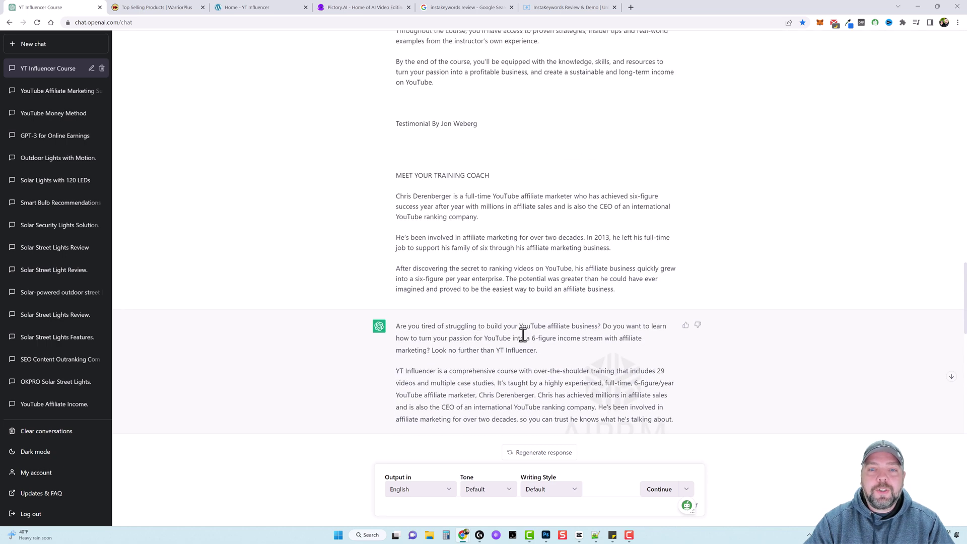
scroll(522, 345, down, 3)
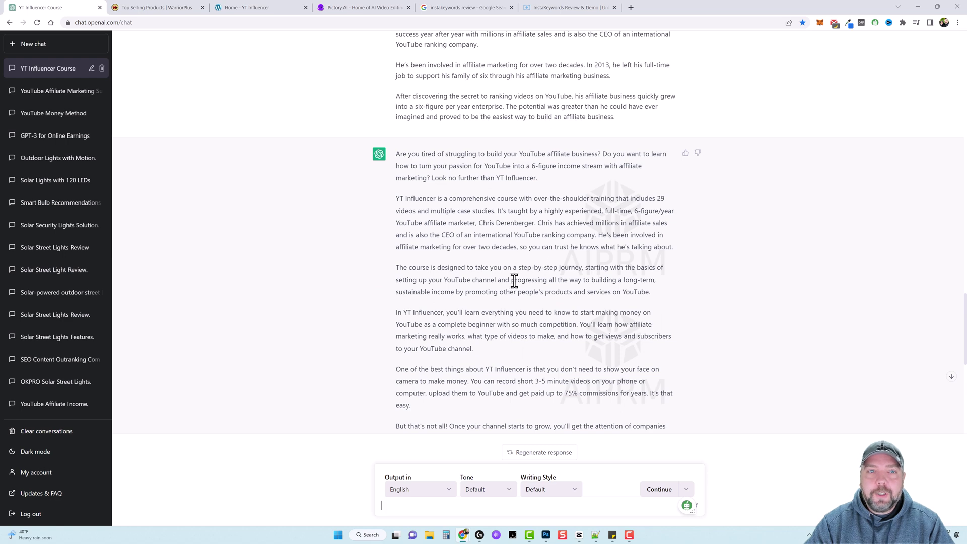
Reopen the YouTube Affiliate Marketing chat and scroll through its 6-figure income article
click(58, 91)
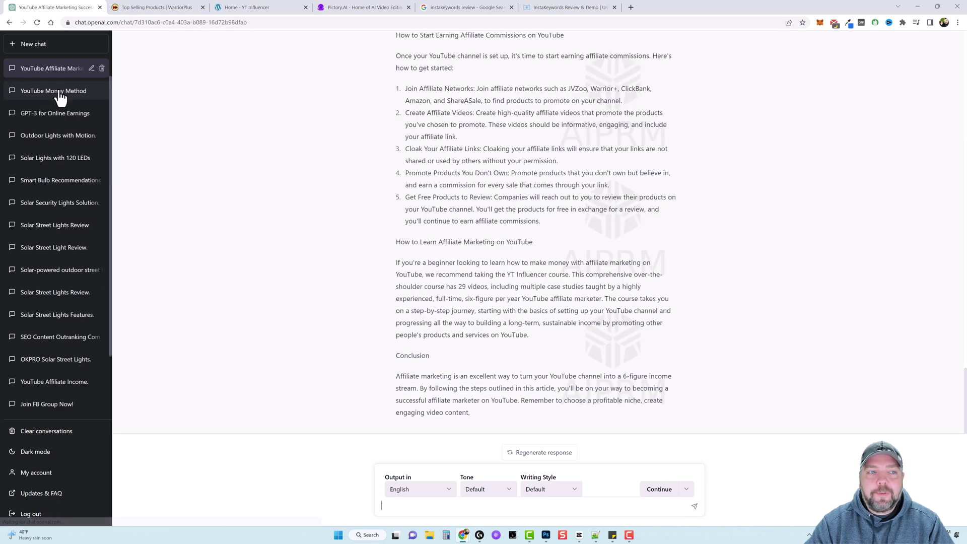
scroll(568, 271, up, 14)
scroll(558, 311, down, 5)
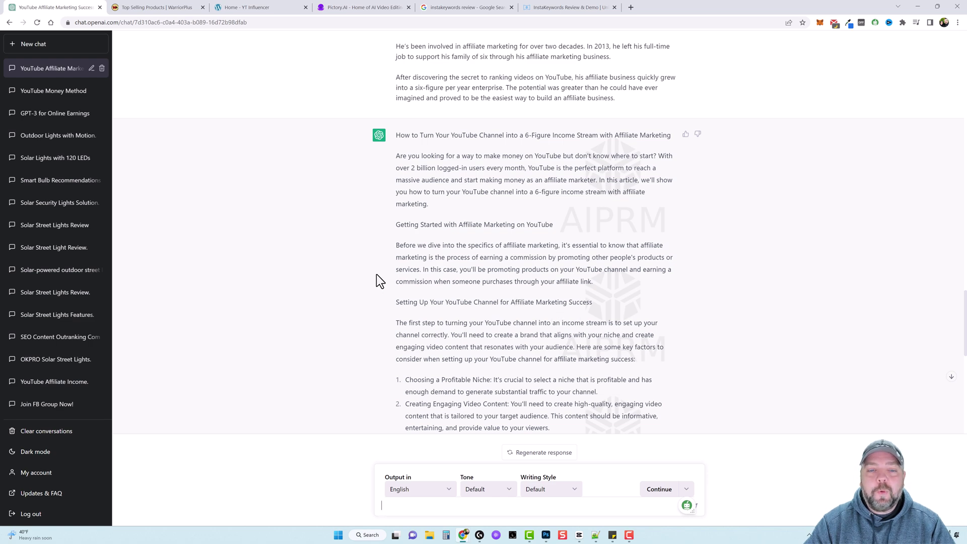
Return to the Pictory.AI tab showing the storyboard with Scene 4's cash-and-laptop clip
click(367, 8)
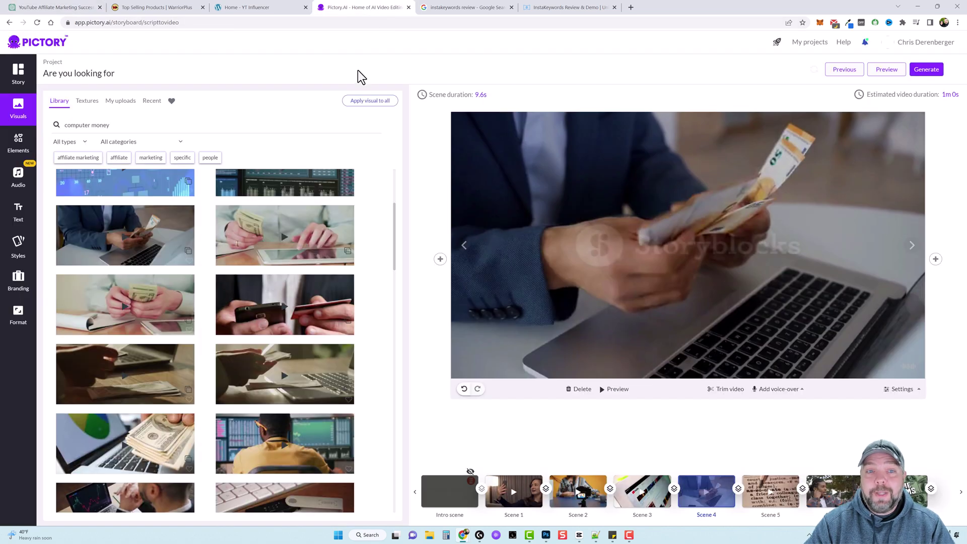